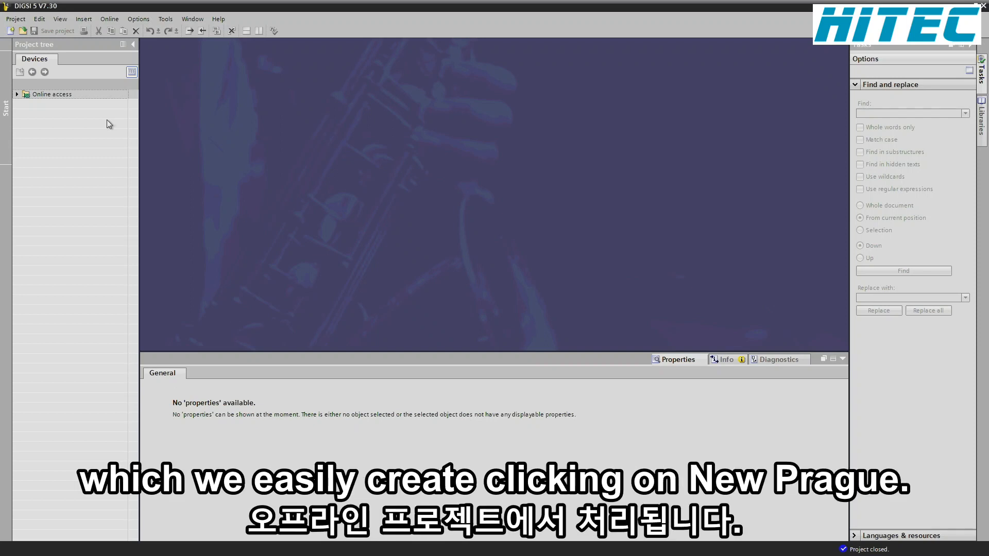
Step: Create a new project named Substation
left_click(10, 31)
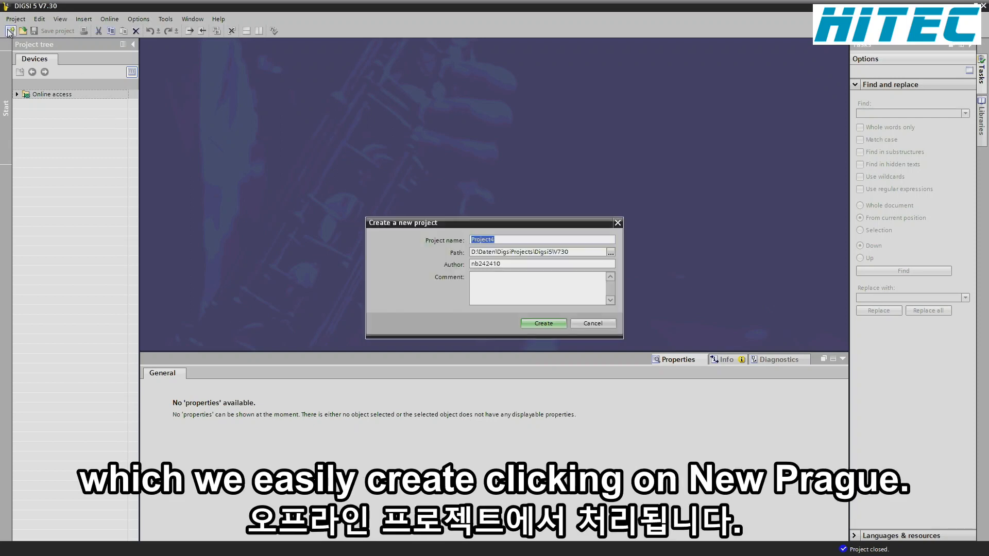
type("Substation")
left_click(544, 323)
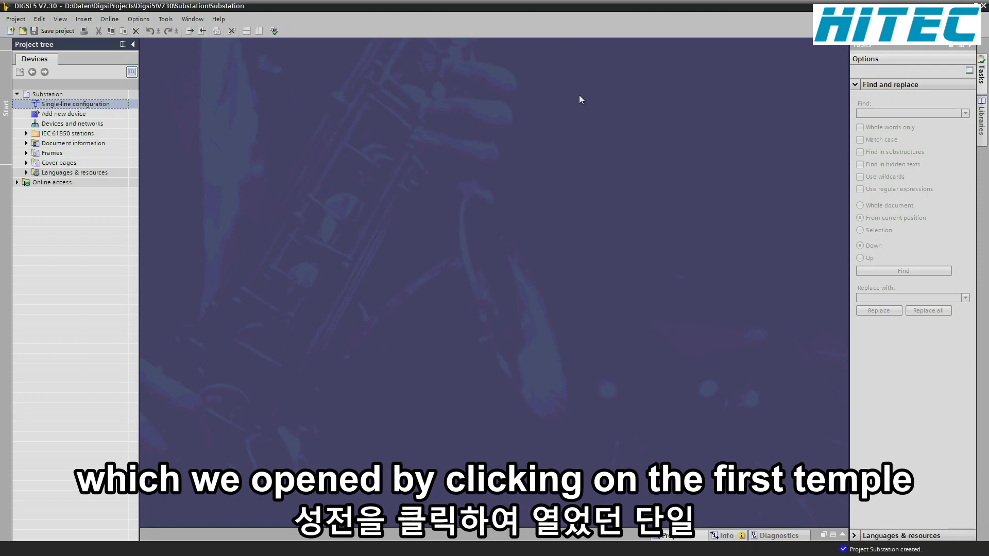
Step: Open the single-line configuration and expand the single-line and display element types in the Global DIGSI 5 Library
double_click(61, 106)
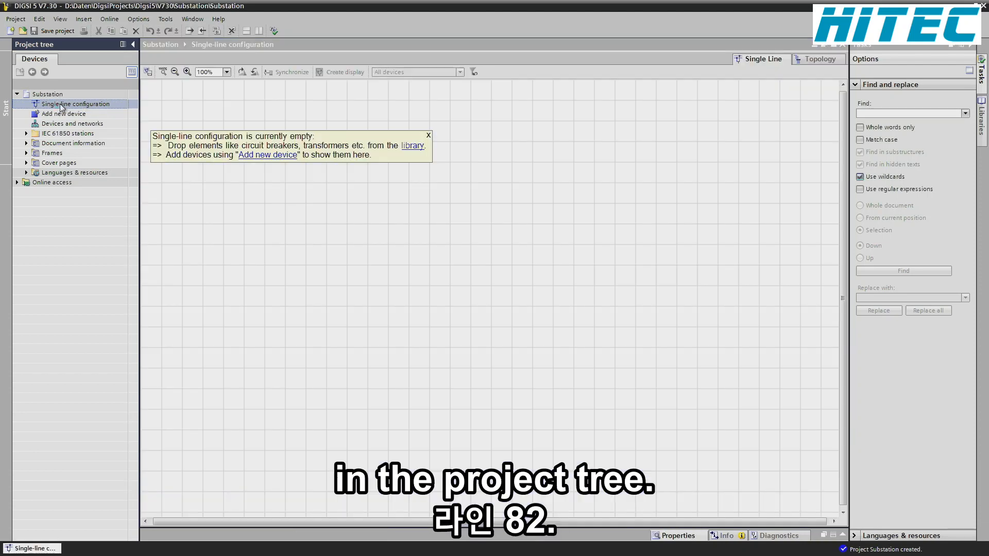
left_click(981, 118)
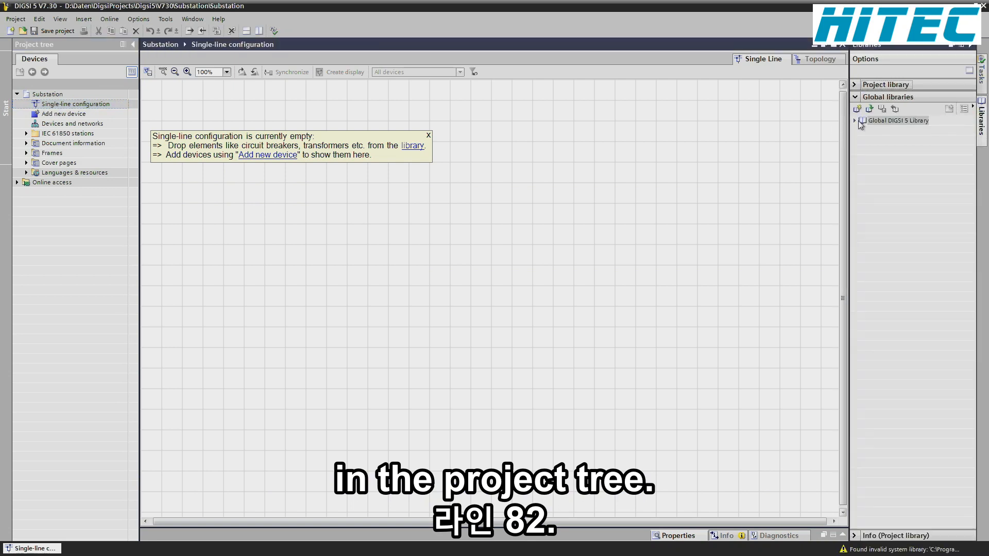
left_click(854, 120)
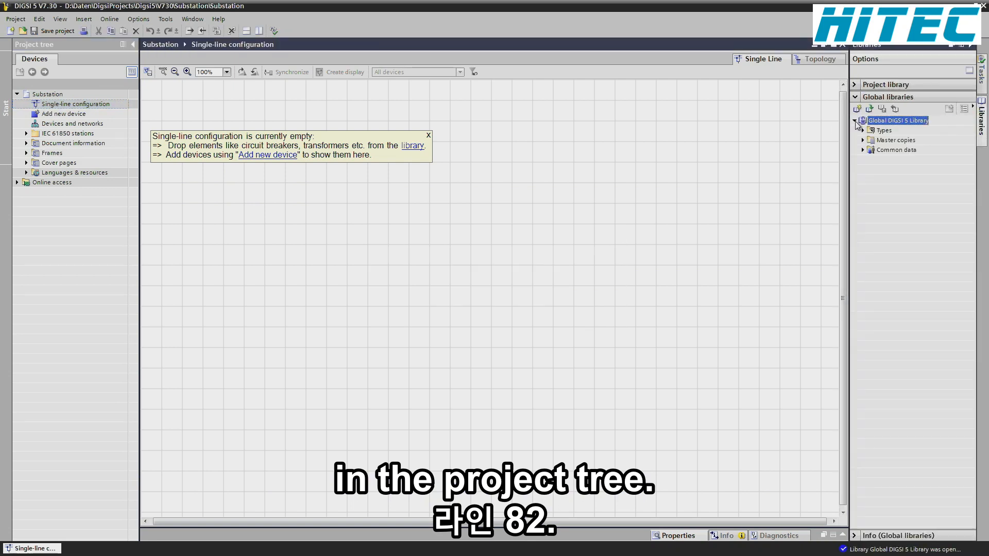
left_click(864, 131)
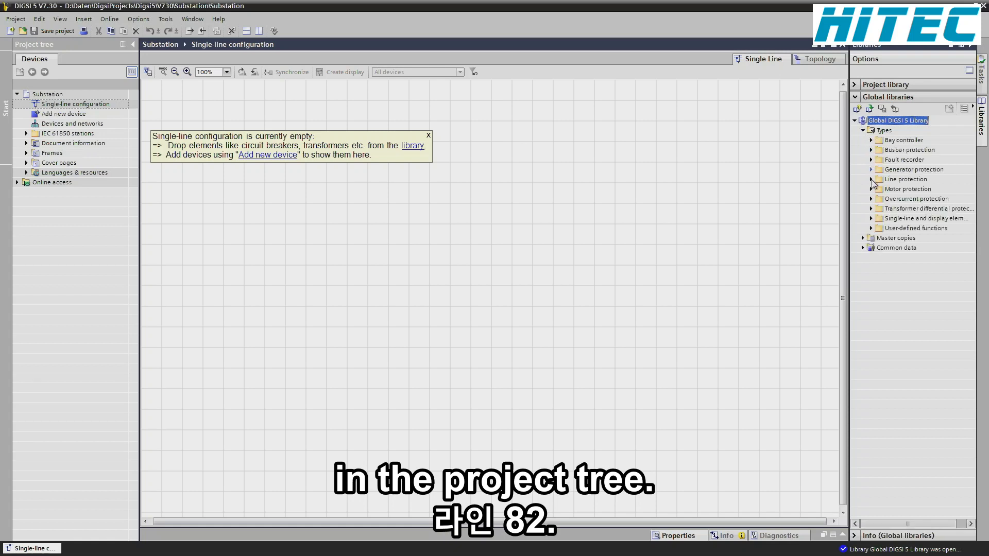
left_click(871, 219)
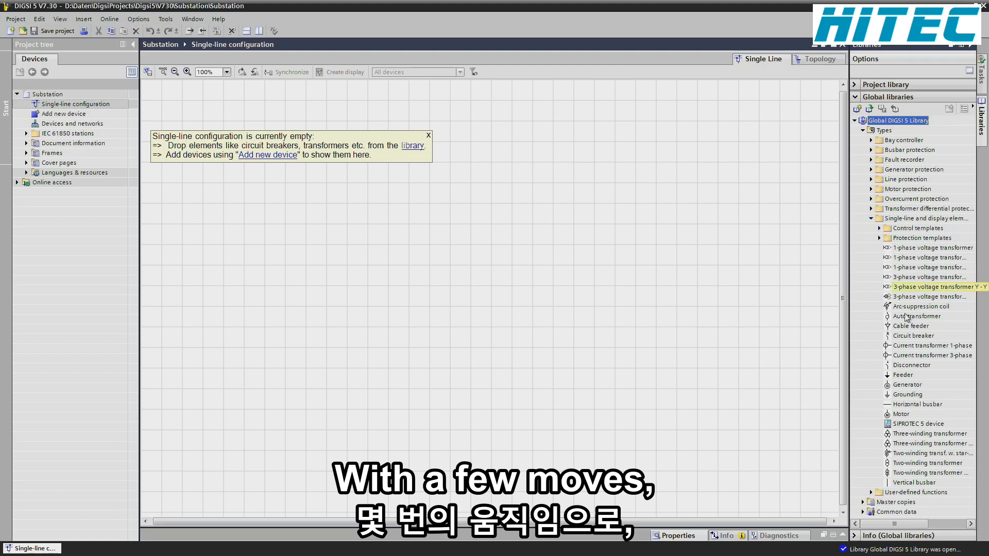
Step: Place a horizontal busbar from the library in the empty single-line diagram
left_click(912, 406)
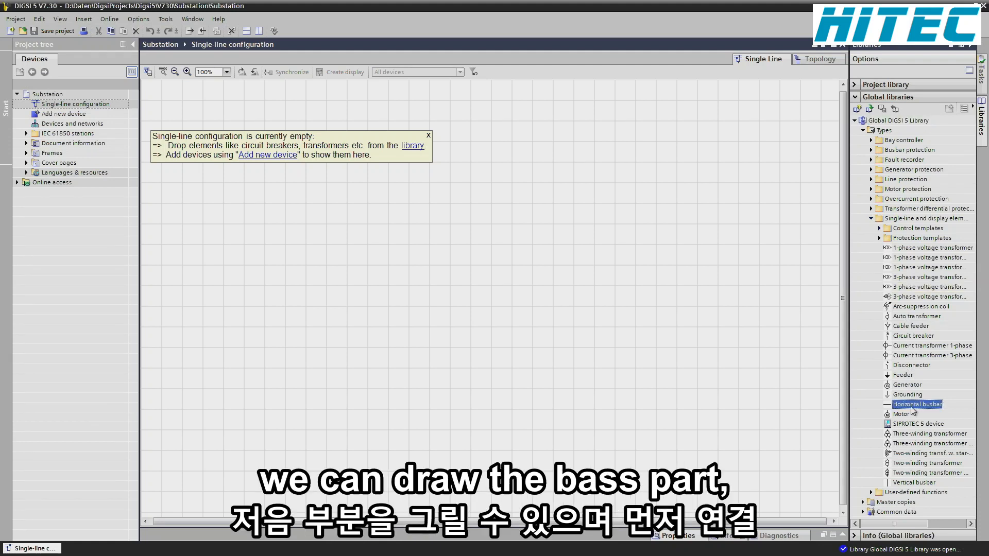
left_click_drag(912, 408, 297, 208)
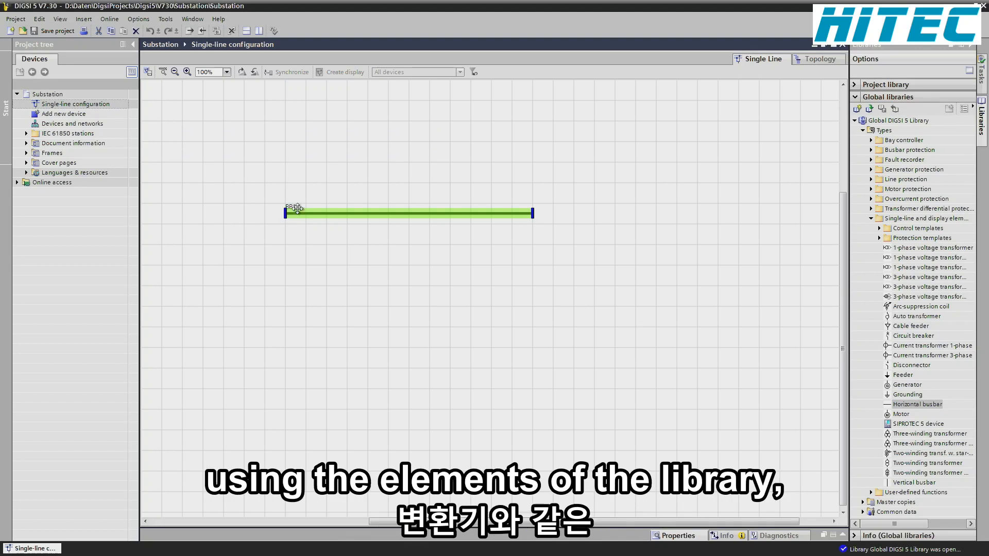
left_click(311, 227)
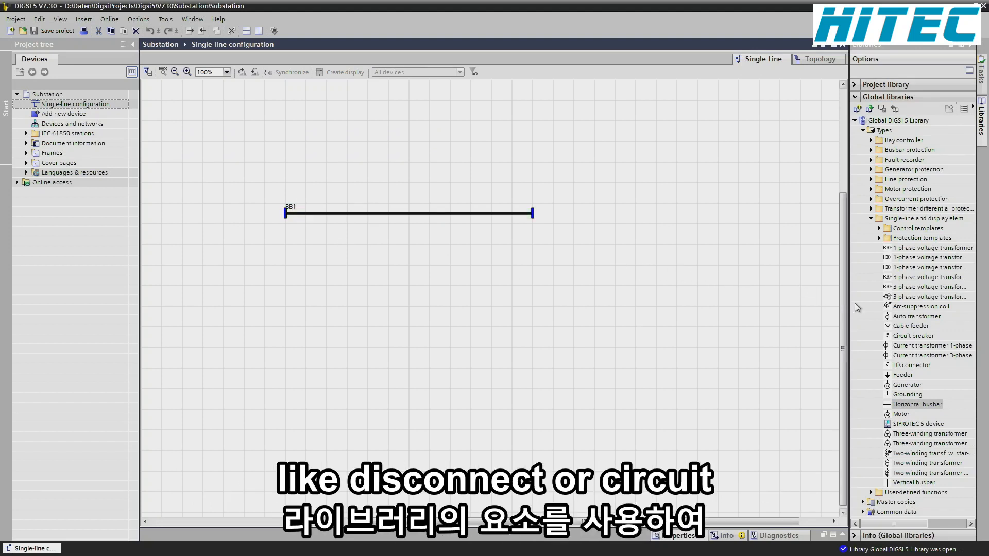
Step: Build a bay below the busbar from a disconnector, a circuit breaker, a 3-phase current transformer and a cable feeder
left_click_drag(911, 365, 347, 258)
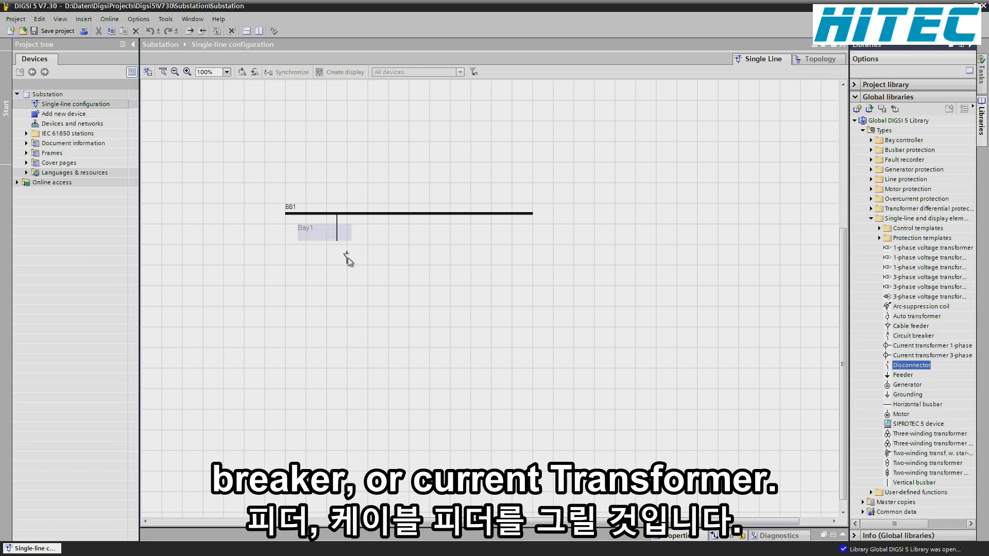
left_click(923, 338)
left_click_drag(922, 340, 337, 279)
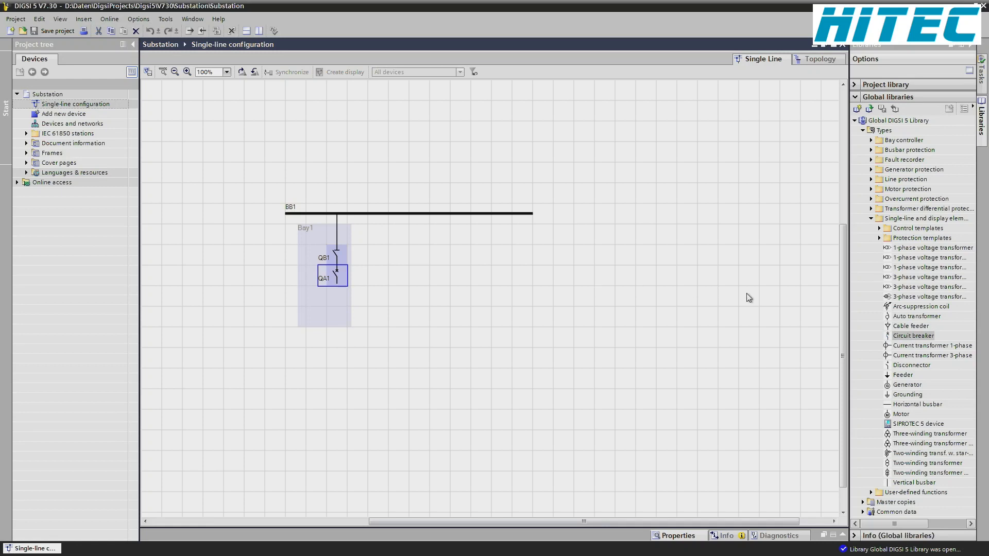
left_click_drag(915, 356, 341, 300)
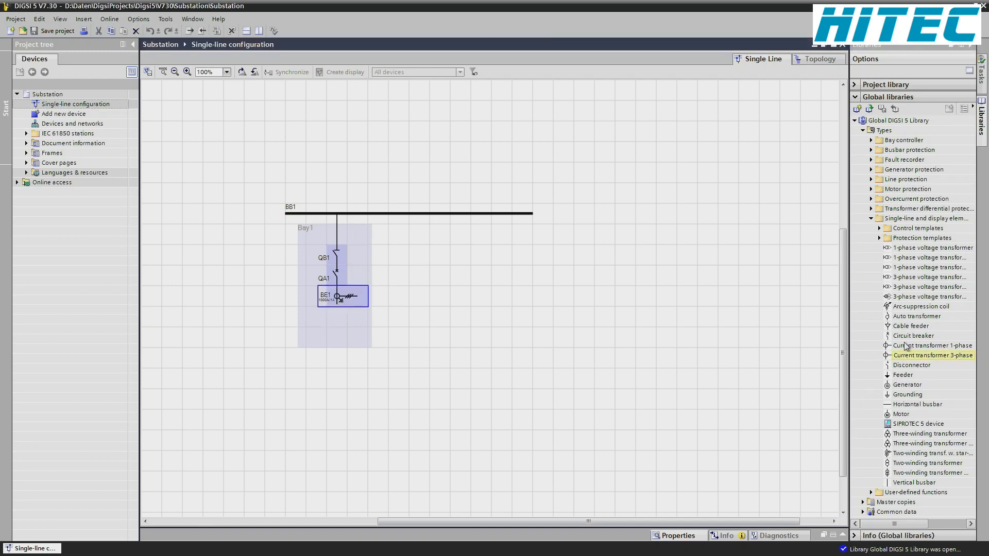
left_click_drag(907, 328, 338, 320)
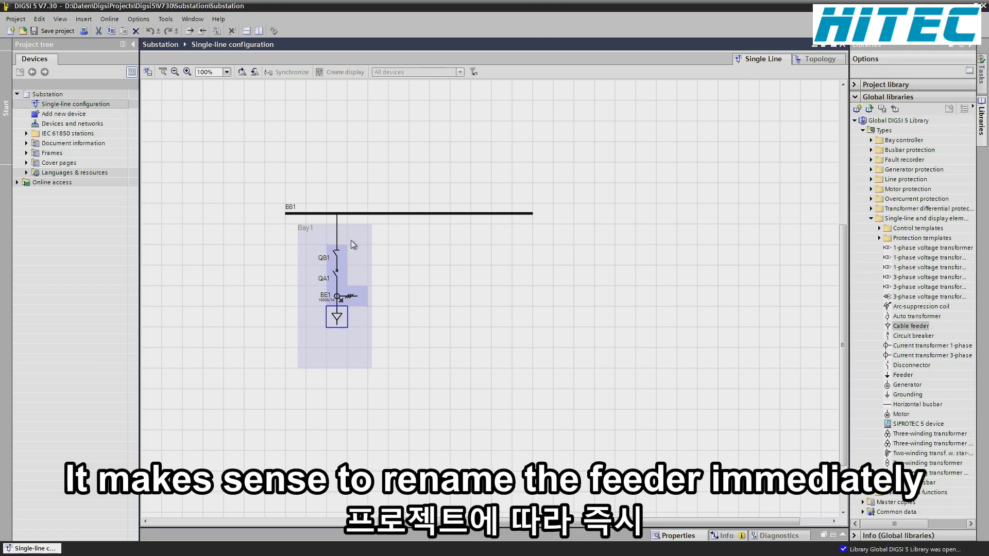
Step: Rename the bay below the busbar as "=F01 cable feeder"
double_click(313, 229)
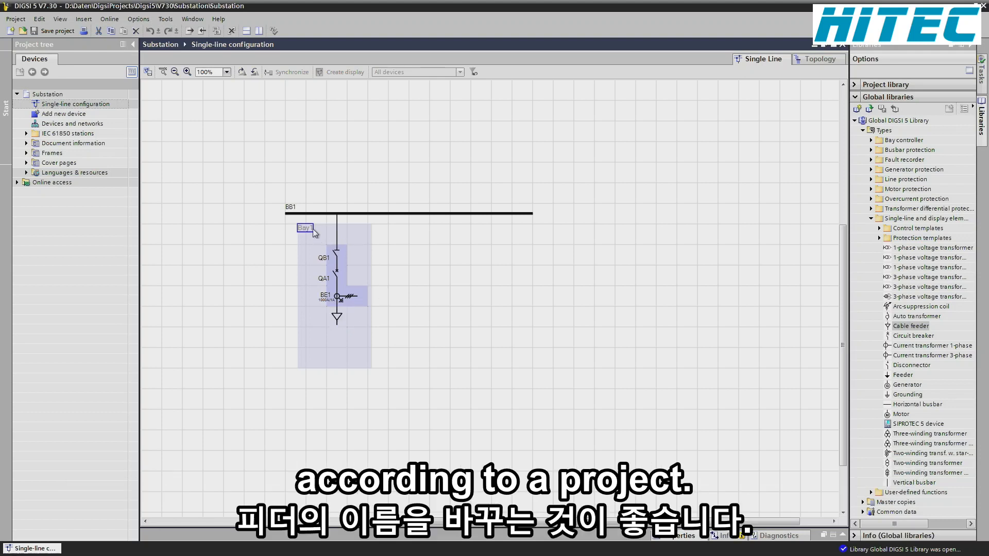
key("ctrl+a")
type("=F")
type("01")
type(" cable fe")
type("eder")
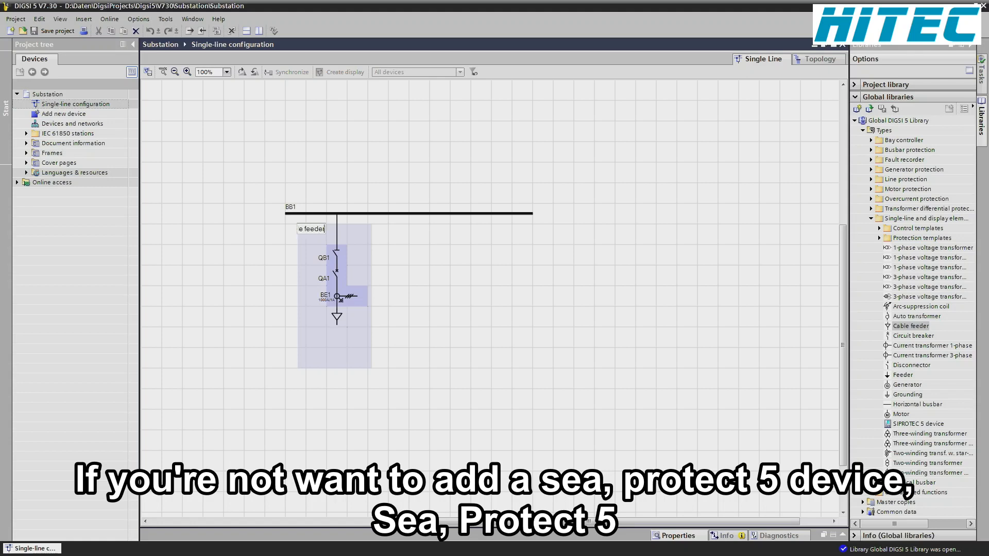
key("Return")
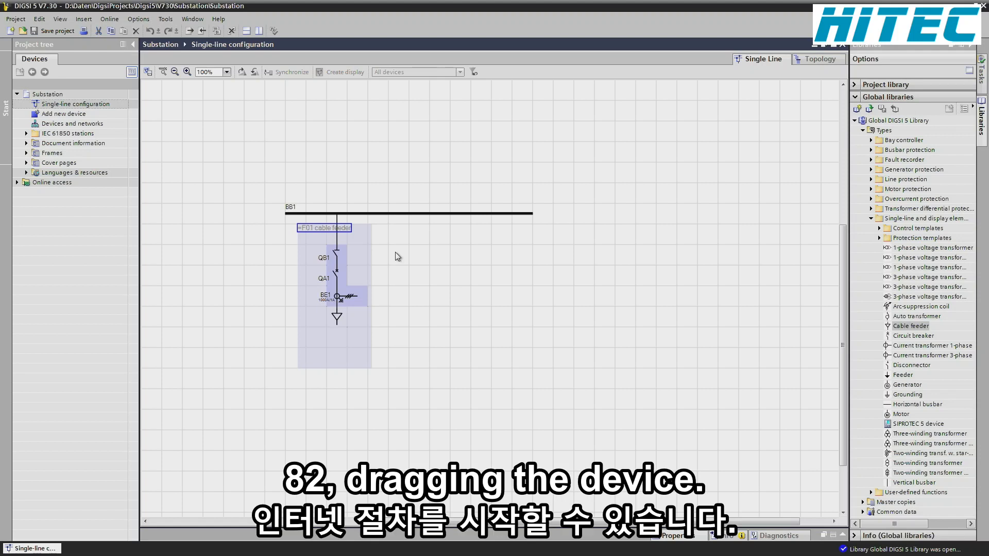
Step: Insert a SIPROTEC 5 device beside the cable feeder bay and verify its short product code P1J196909
left_click(919, 424)
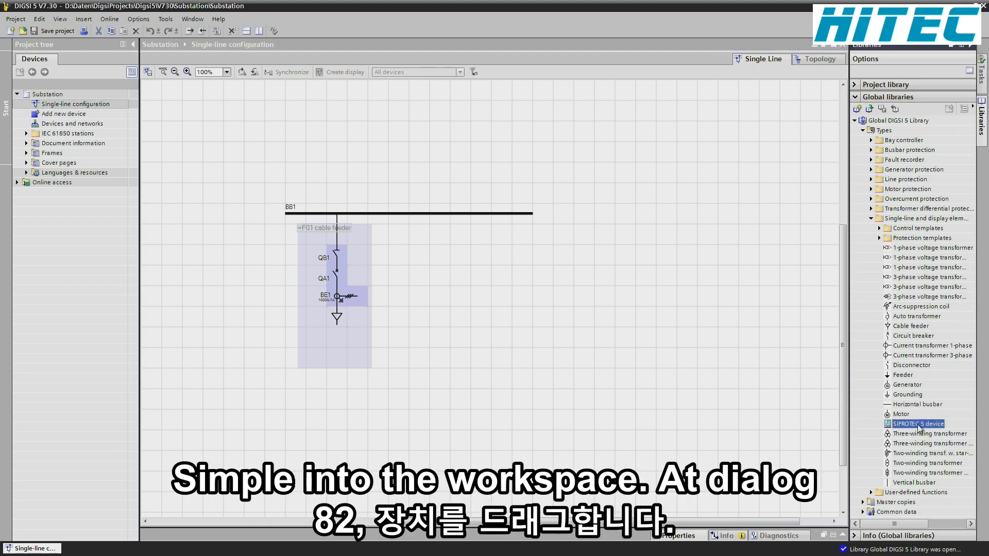
left_click_drag(919, 426, 420, 272)
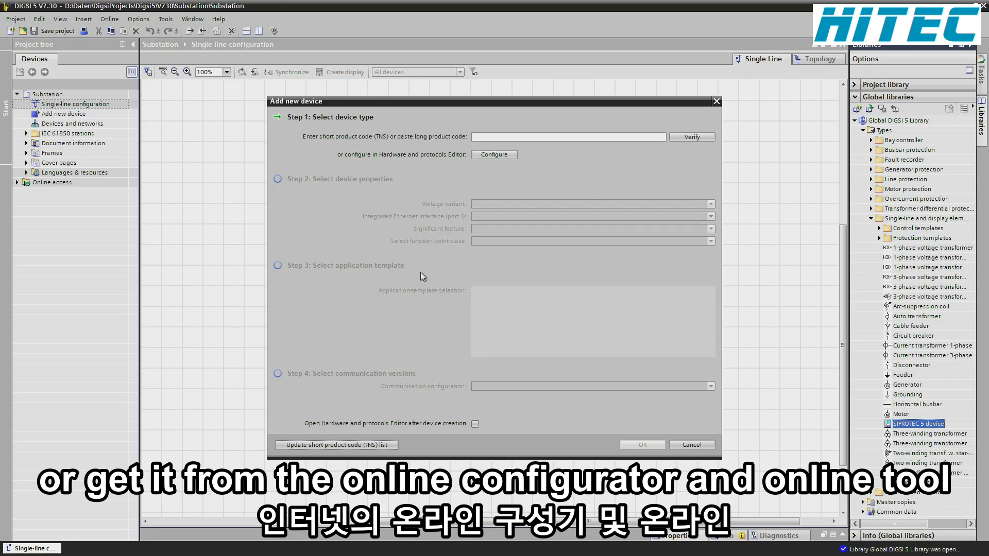
left_click(555, 136)
type("P1")
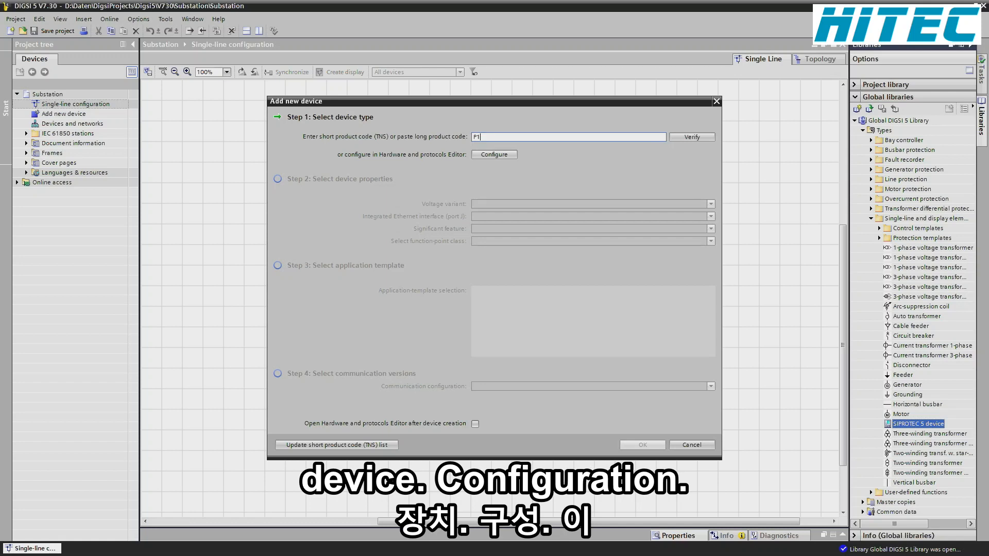
type("J19")
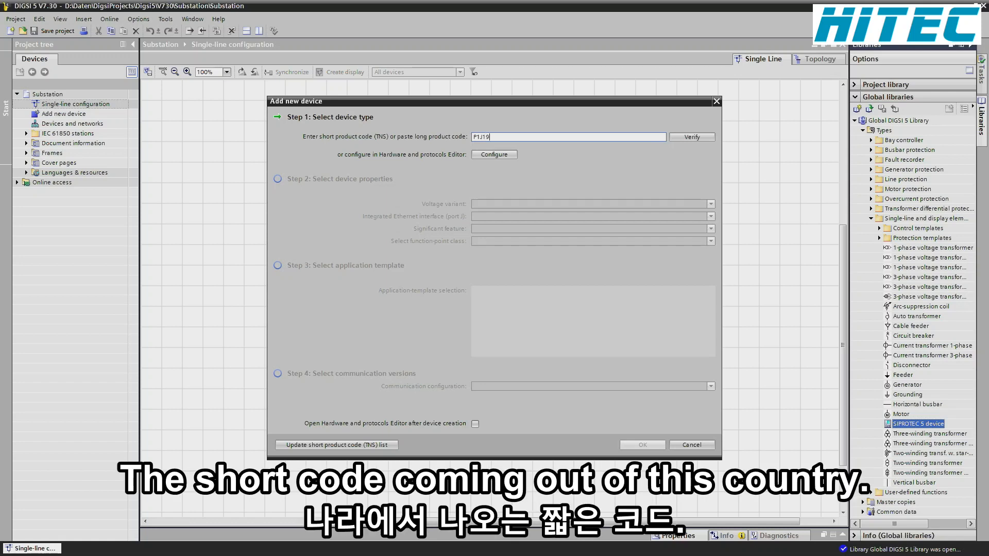
type("6909")
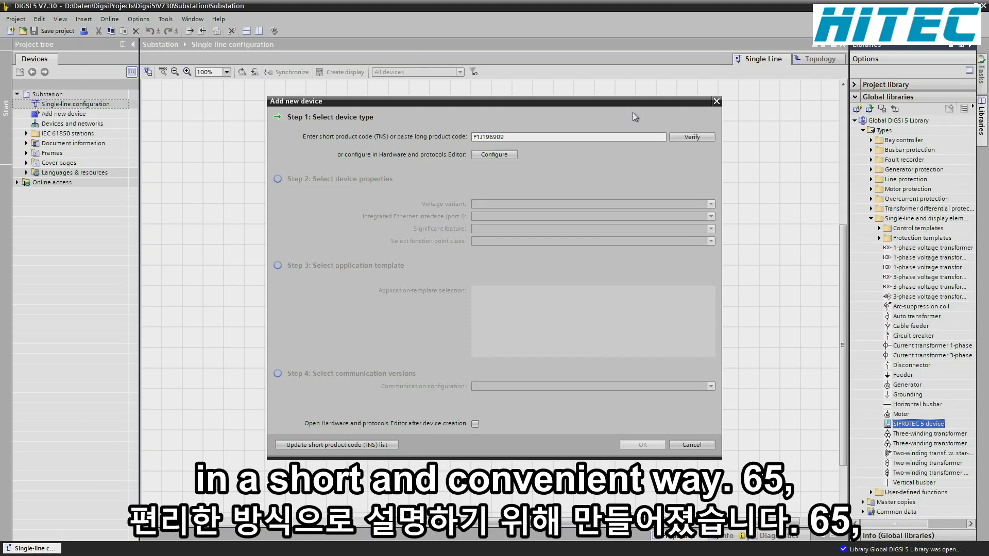
left_click(692, 137)
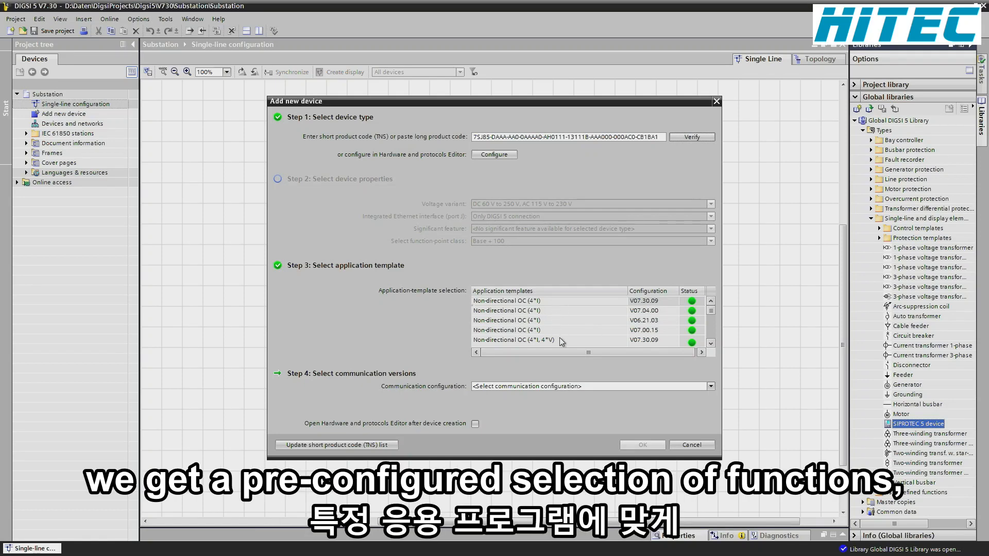
Step: Look through the application templates offered for the device, from the non-directional overcurrent ones to the capacitor bank ones
left_click(710, 343)
left_click(711, 344)
left_click(710, 344)
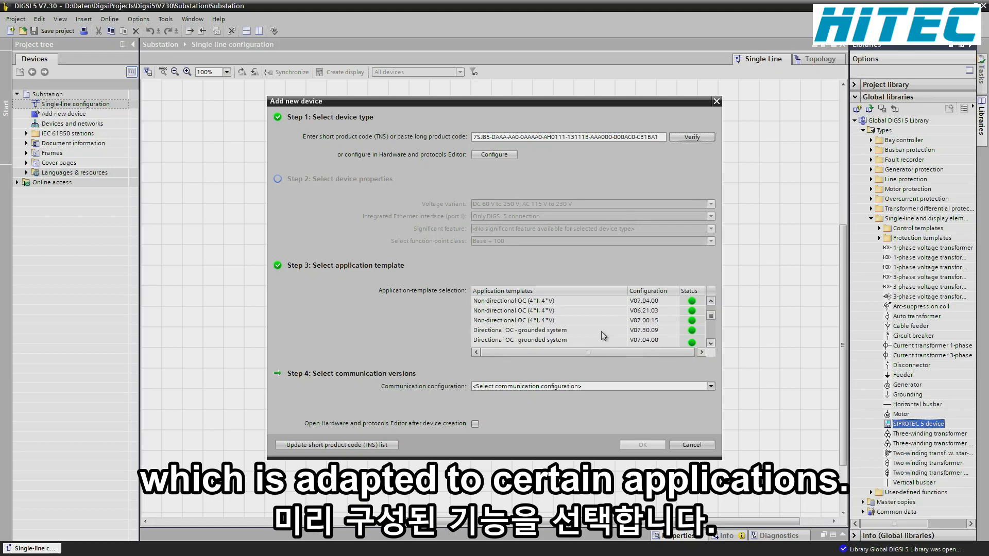
left_click(712, 342)
left_click(711, 343)
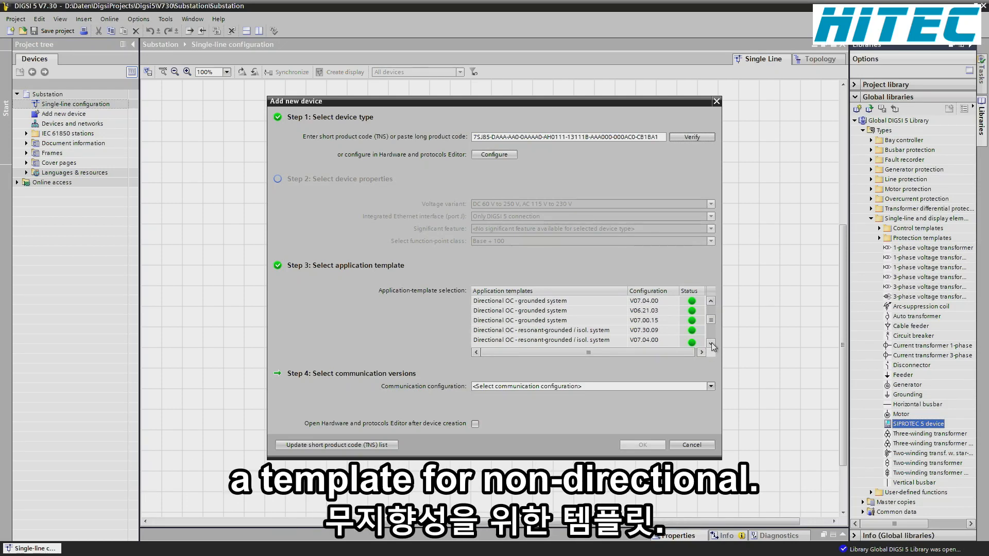
left_click(711, 343)
left_click(711, 344)
left_click(712, 343)
left_click(711, 343)
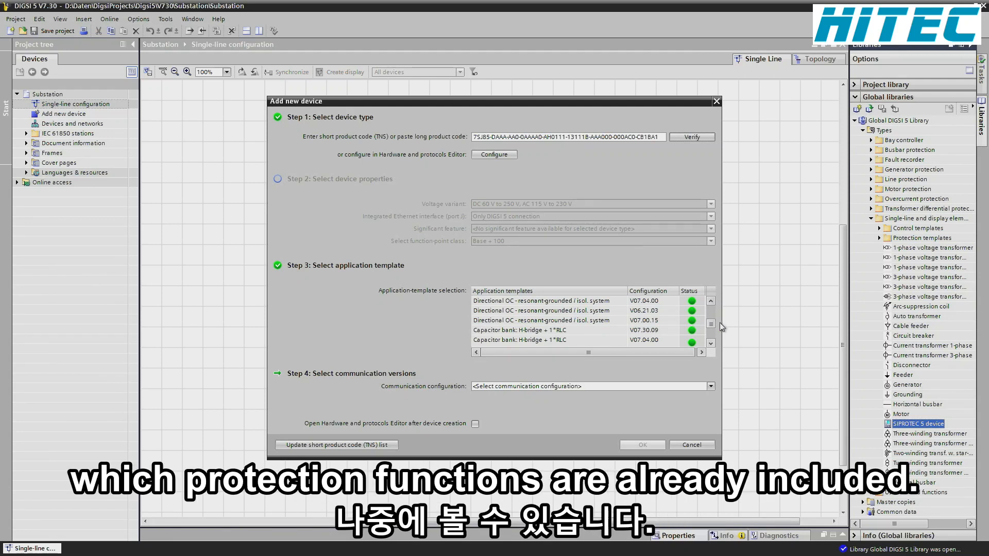
left_click_drag(713, 325, 713, 309)
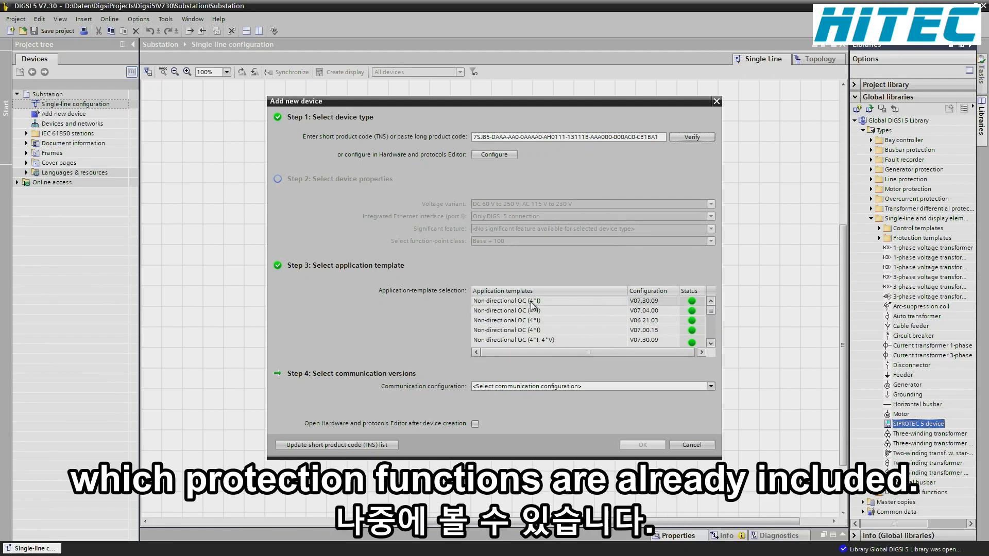
Step: Set the communication configuration to V07.30 and create the device with the Non-directional OC (4*I) V07.30.09 template
left_click(710, 386)
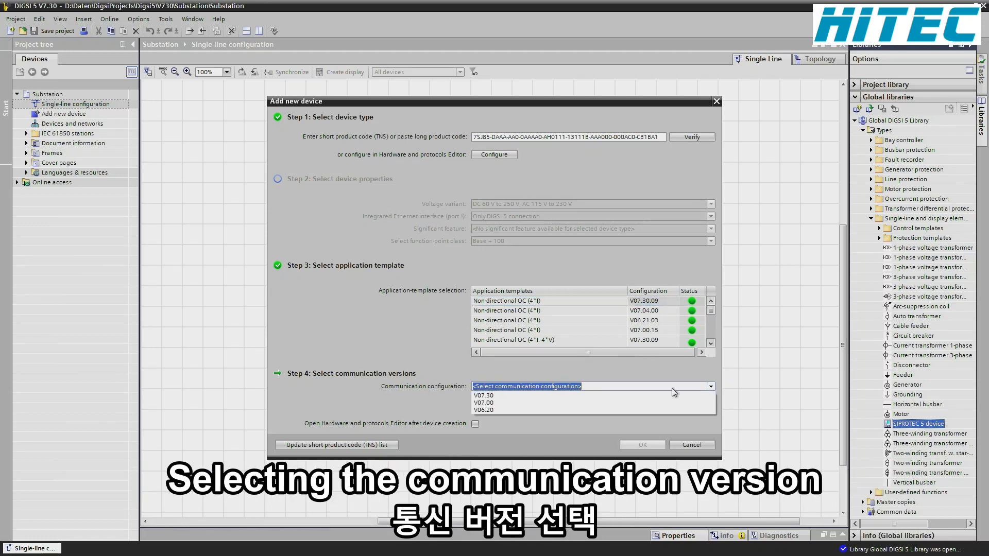
left_click(546, 397)
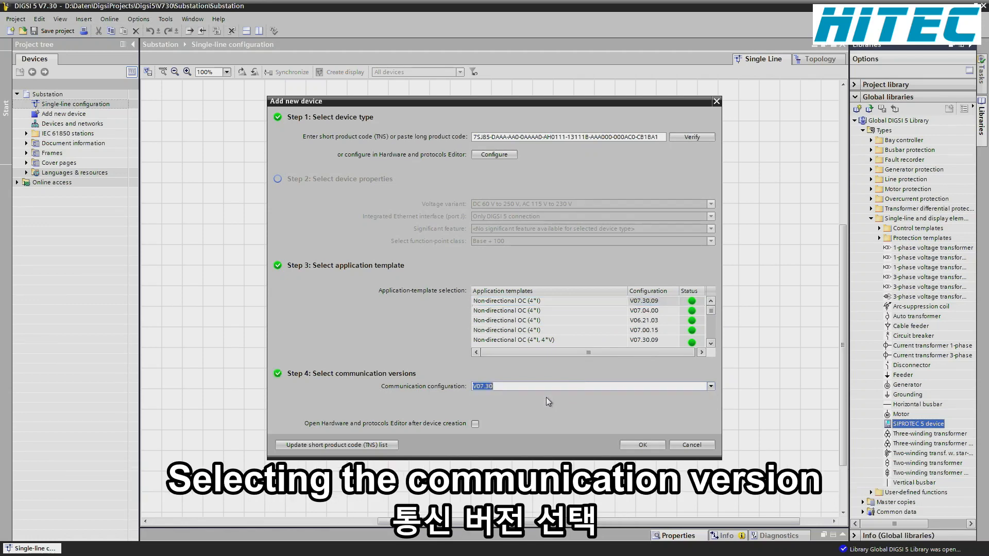
left_click(639, 446)
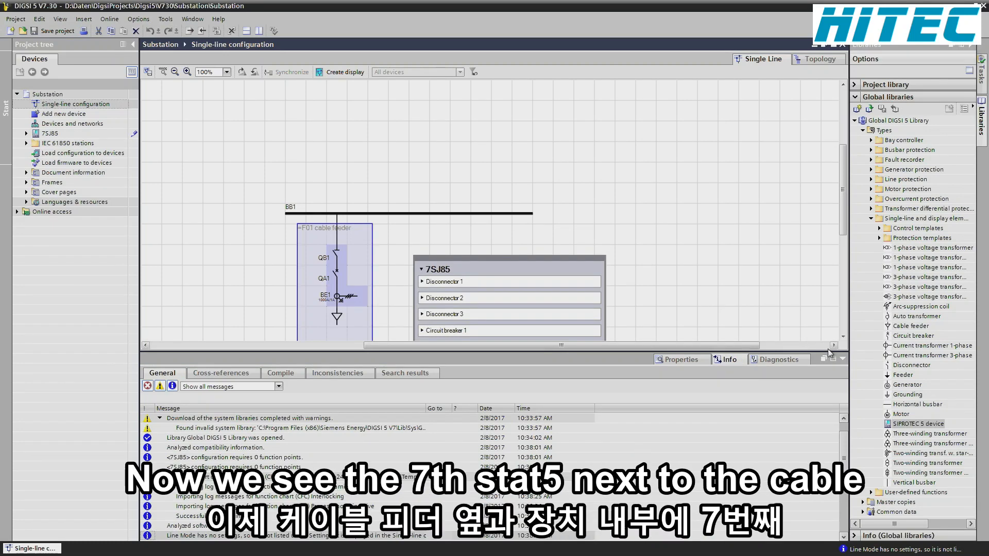
Step: Collapse the message area and expand the VI 3ph 1 function group of the 7SJ85 device to examine its functions
left_click(844, 360)
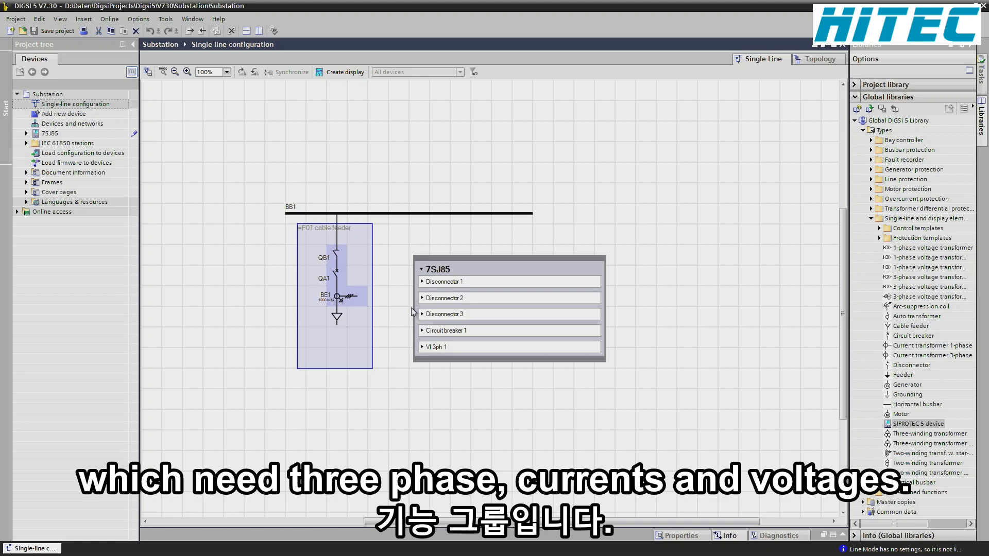
left_click(422, 347)
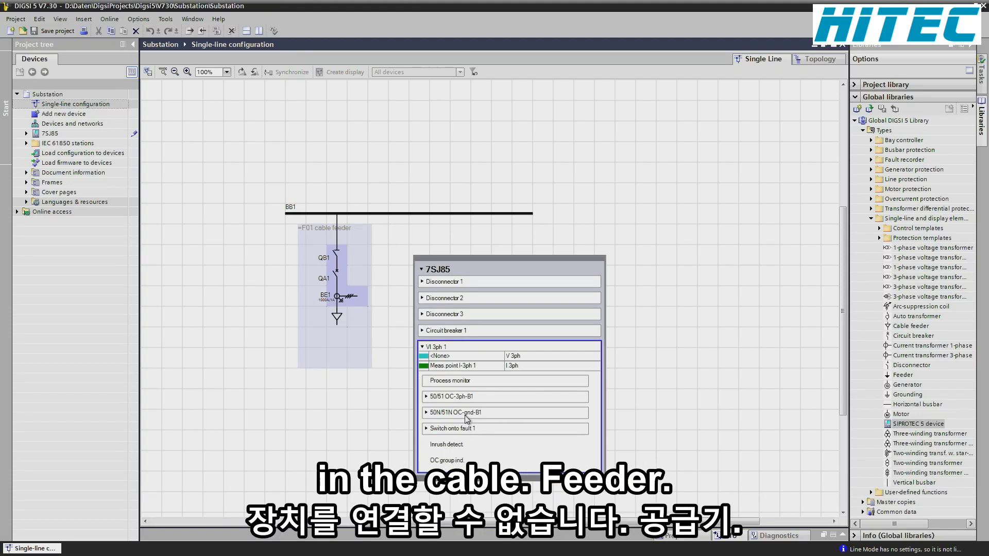
Step: Delete the Disconnector 2 and Disconnector 3 function groups from the 7SJ85 device
left_click(461, 302)
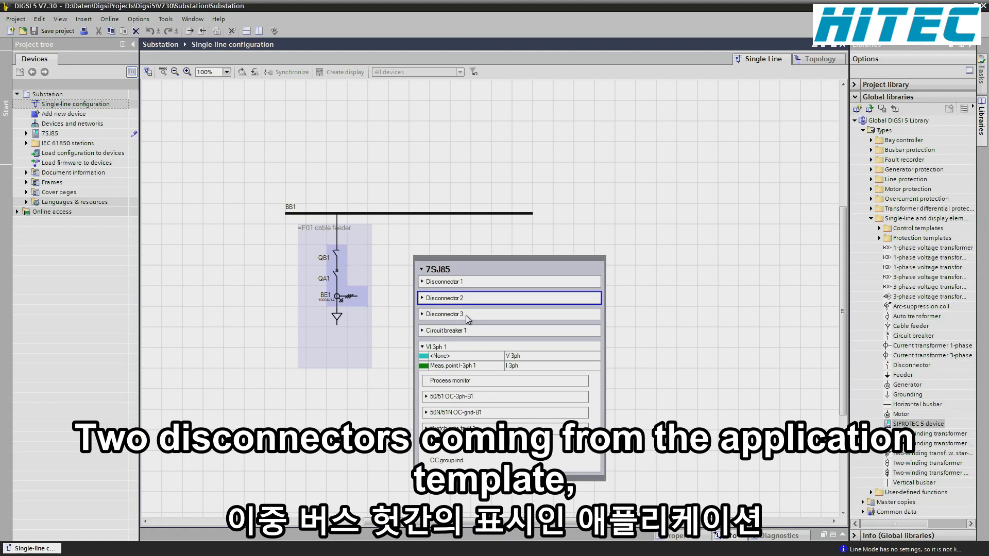
left_click(466, 316, "ctrl")
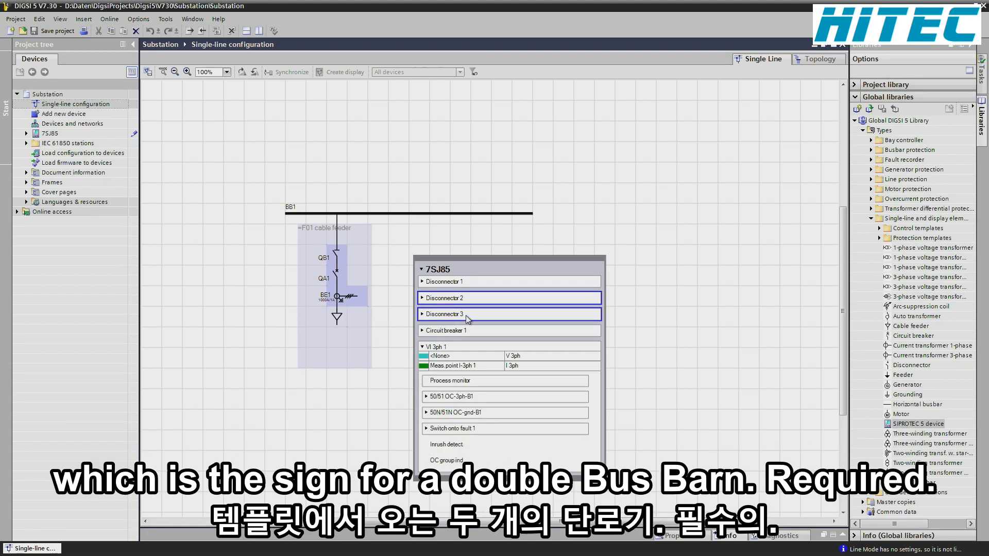
right_click(465, 315)
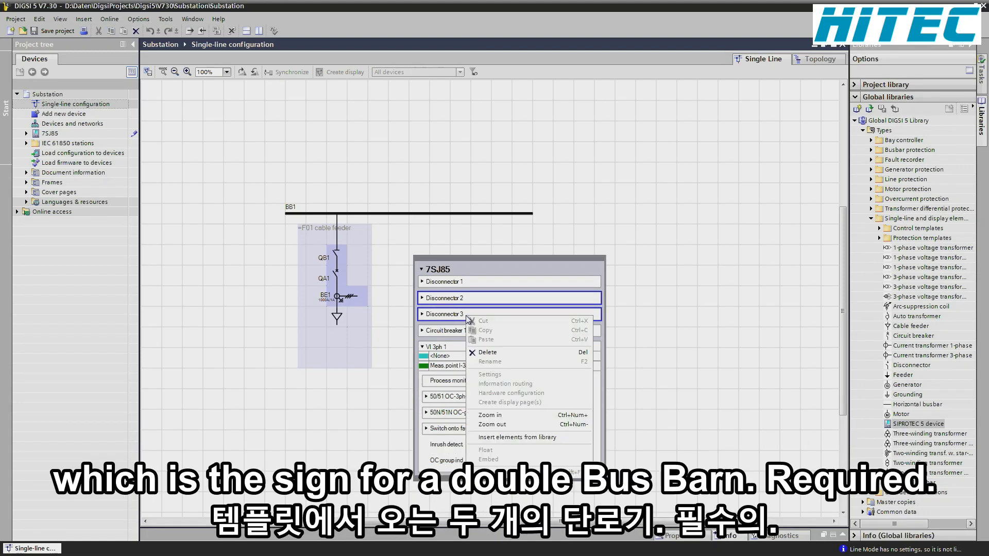
left_click(483, 354)
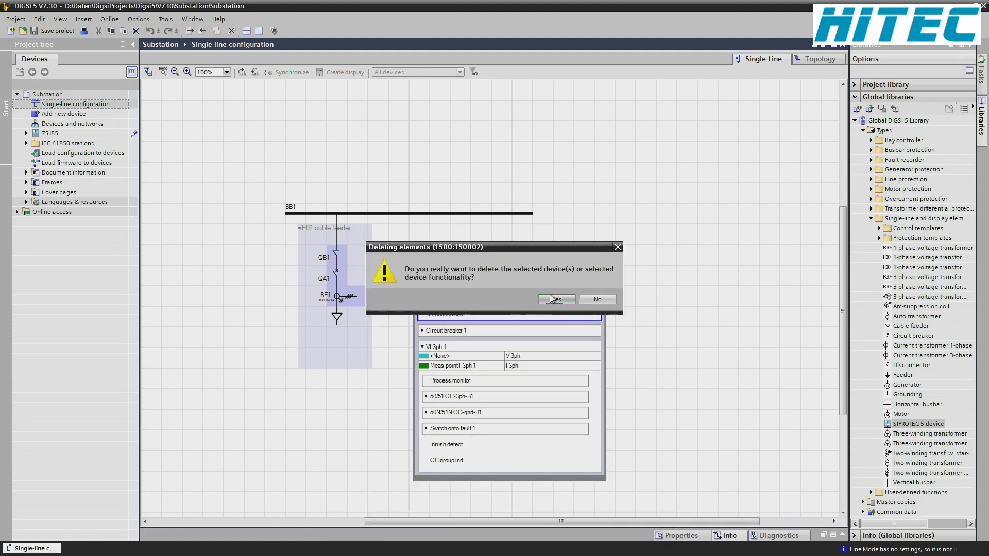
left_click(555, 299)
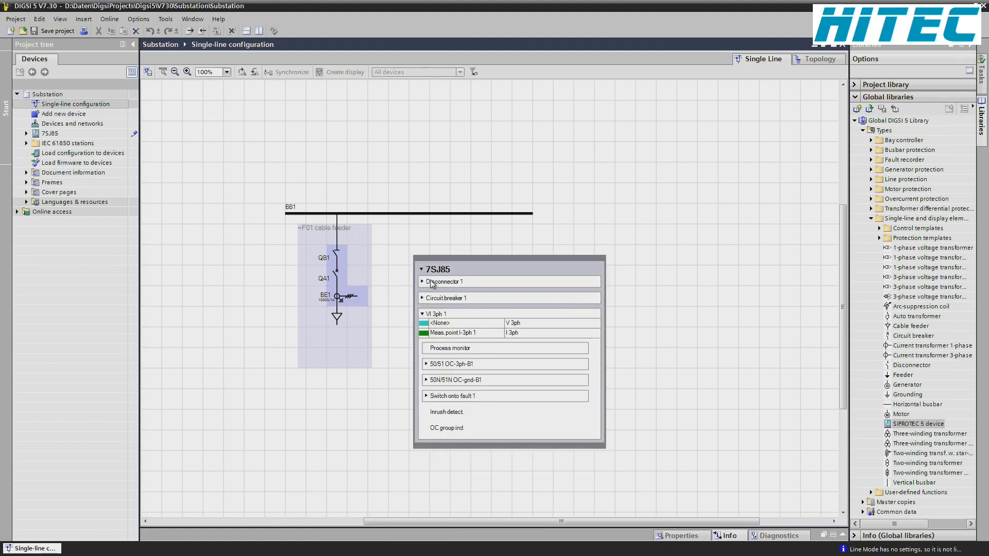
Step: Link the 7SJ85's Disconnector 1 to disconnector QB1 and its Circuit breaker 1 to breaker QA1 in the cable feeder bay
left_click(423, 282)
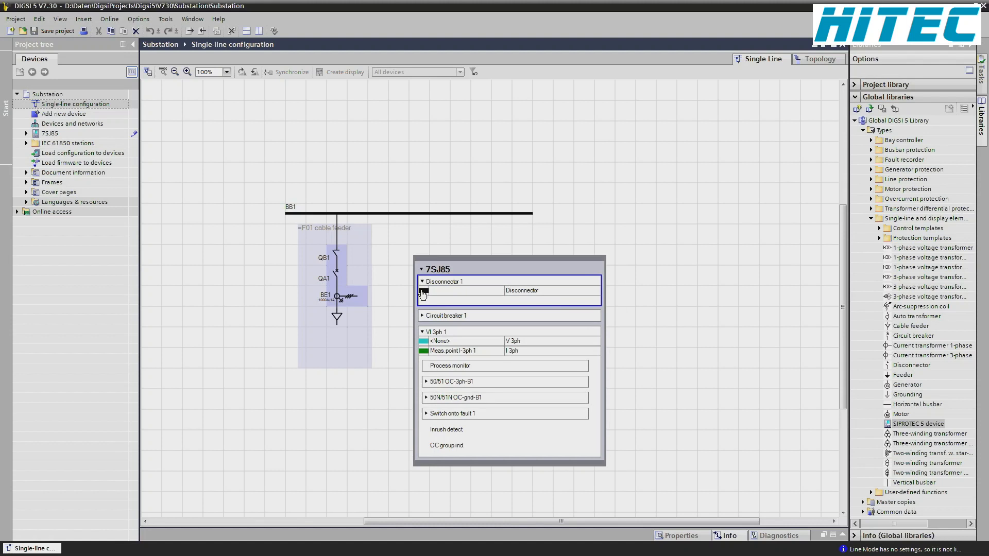
left_click_drag(422, 293, 336, 258)
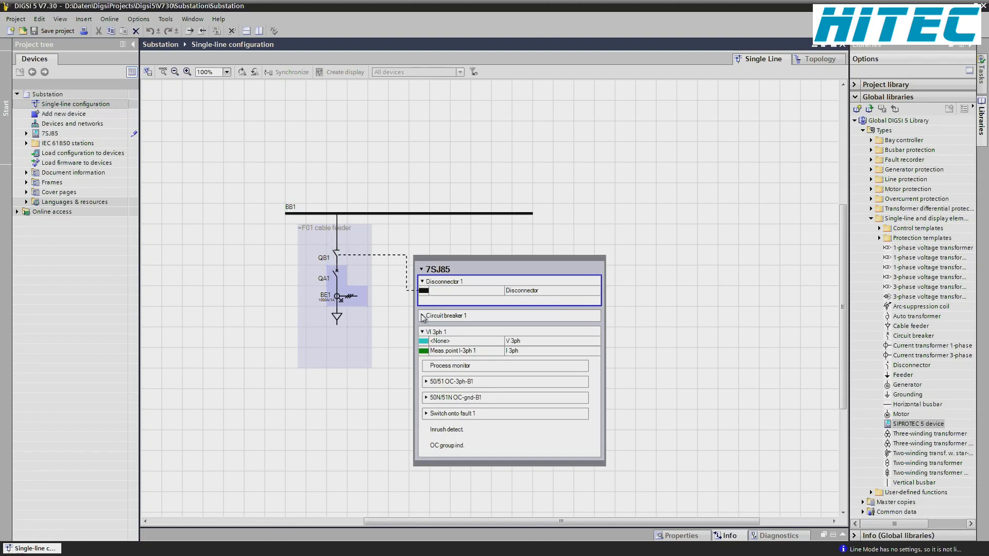
left_click(423, 315)
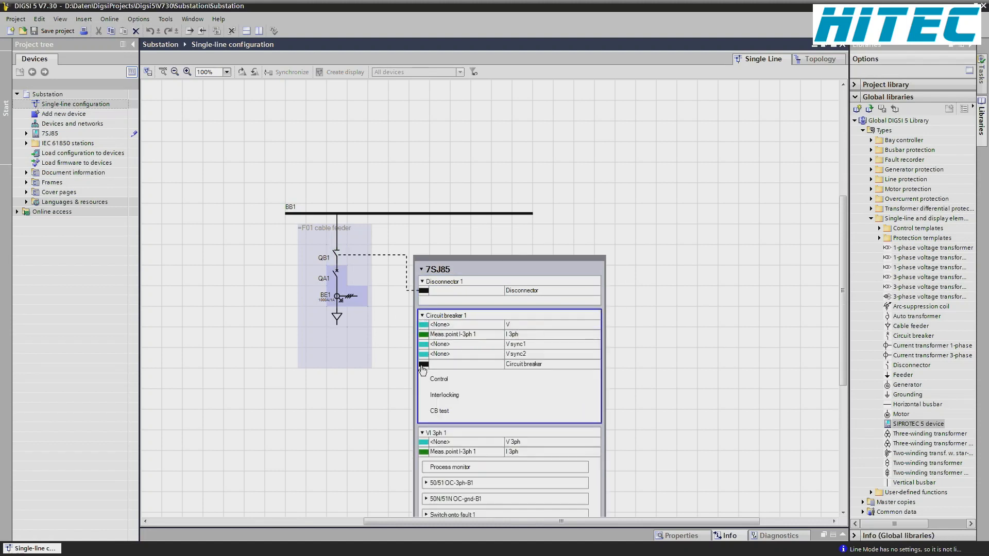
left_click_drag(422, 367, 337, 272)
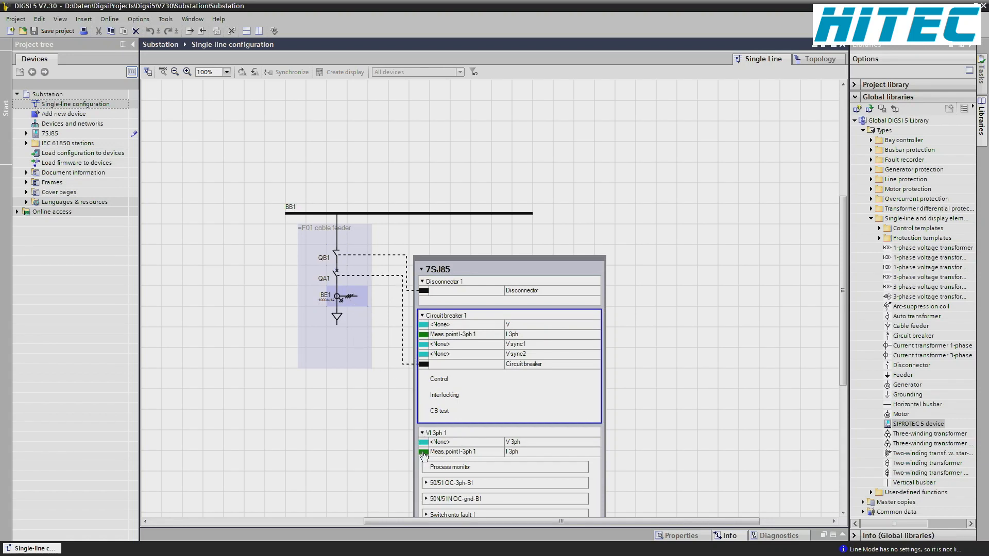
Step: Connect Meas.point I-3ph 1 of the VI 3ph 1 group to current transformer BE1 and collapse all the device's function groups
left_click_drag(424, 455, 353, 297)
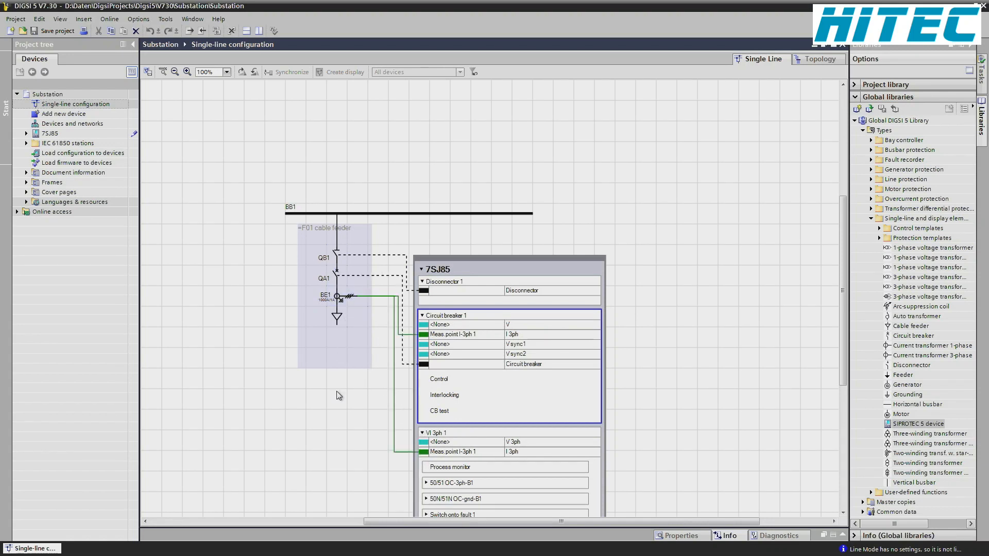
left_click(423, 433)
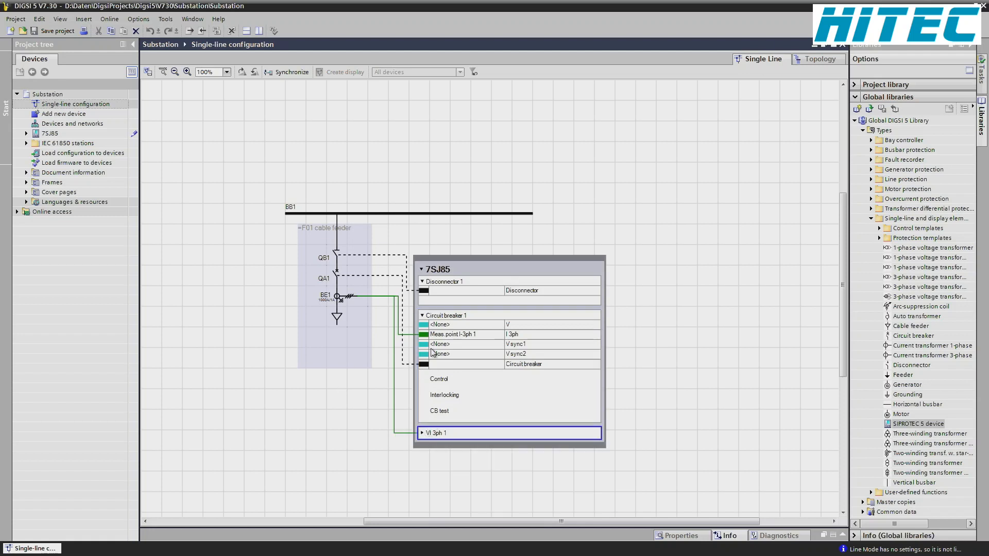
left_click(423, 317)
left_click(423, 282)
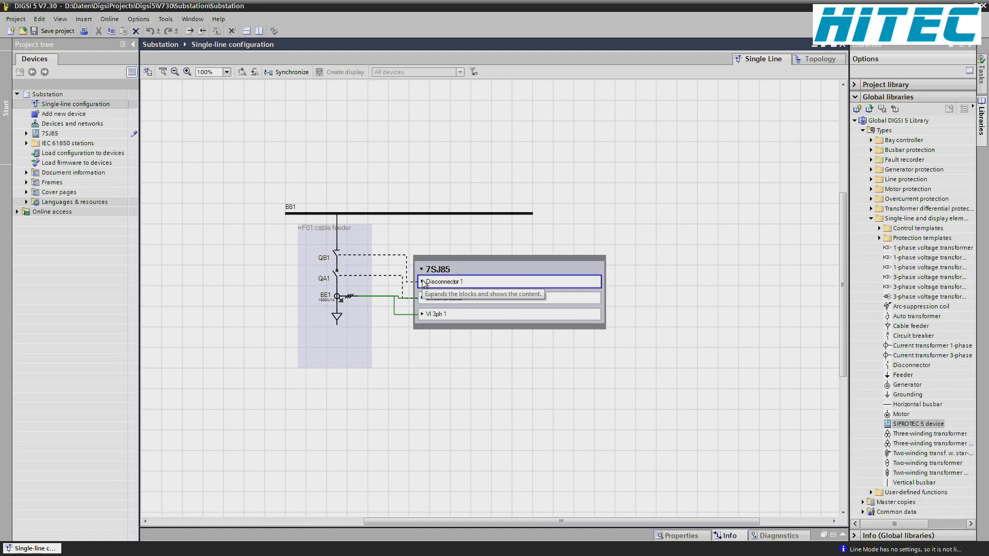
Step: Add the 49 Th.overl. [3ph] function from the 7SJ85 Overcurrent Protection library to the VI 3ph 1 function group
left_click(423, 314)
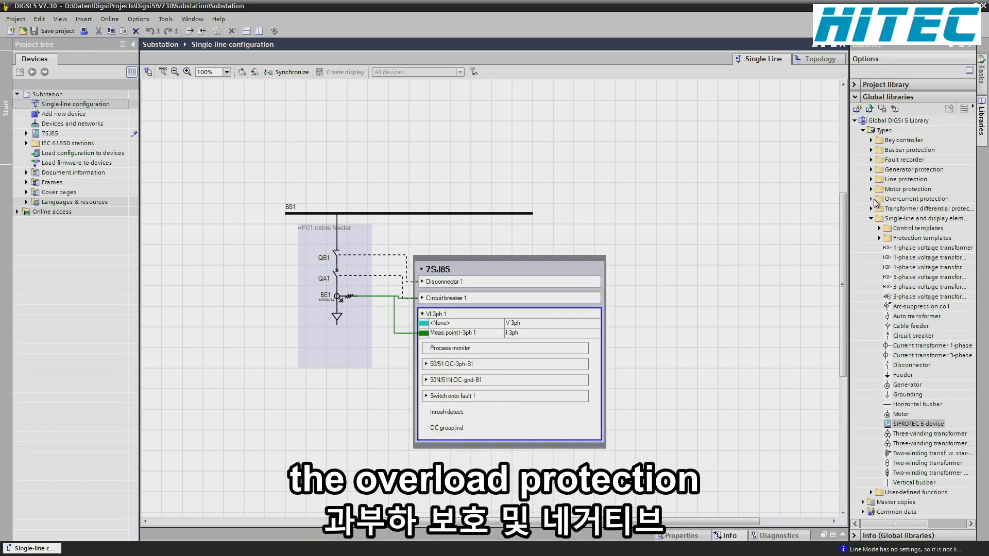
left_click(871, 199)
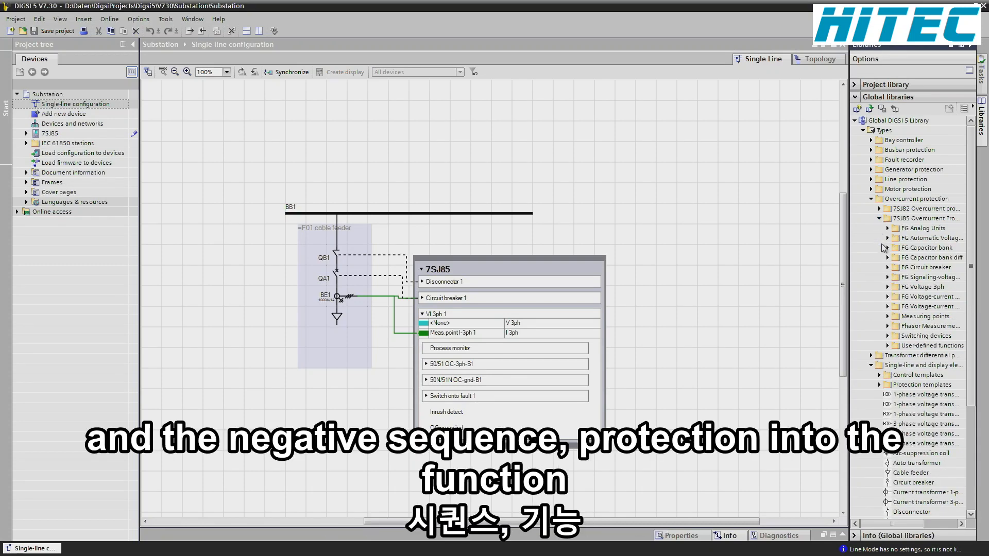
left_click(887, 306)
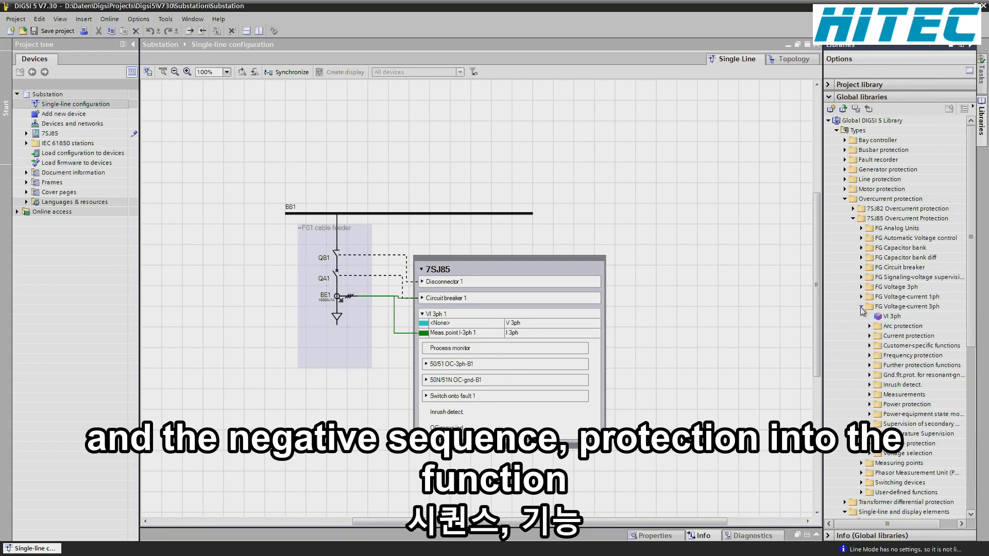
left_click(870, 365)
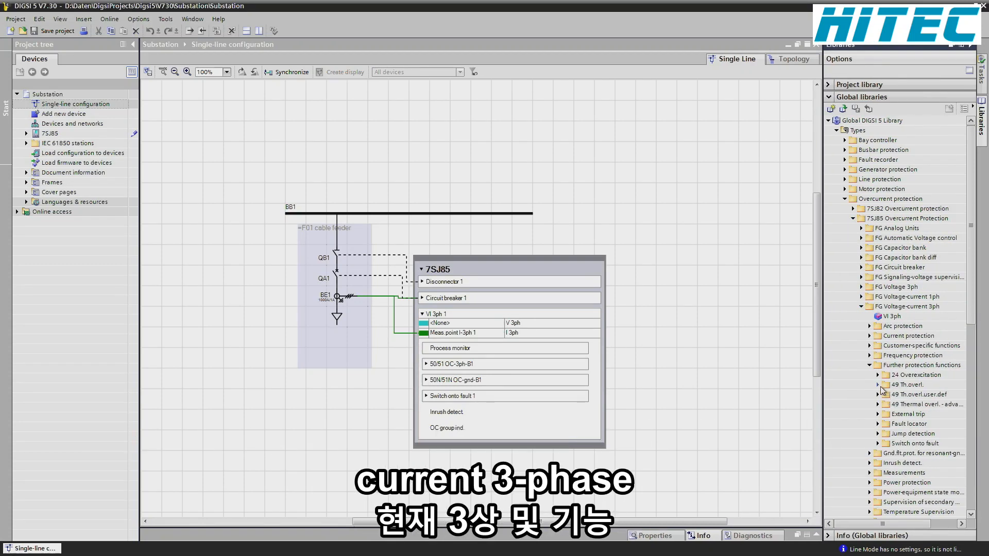
left_click(878, 384)
left_click(920, 395)
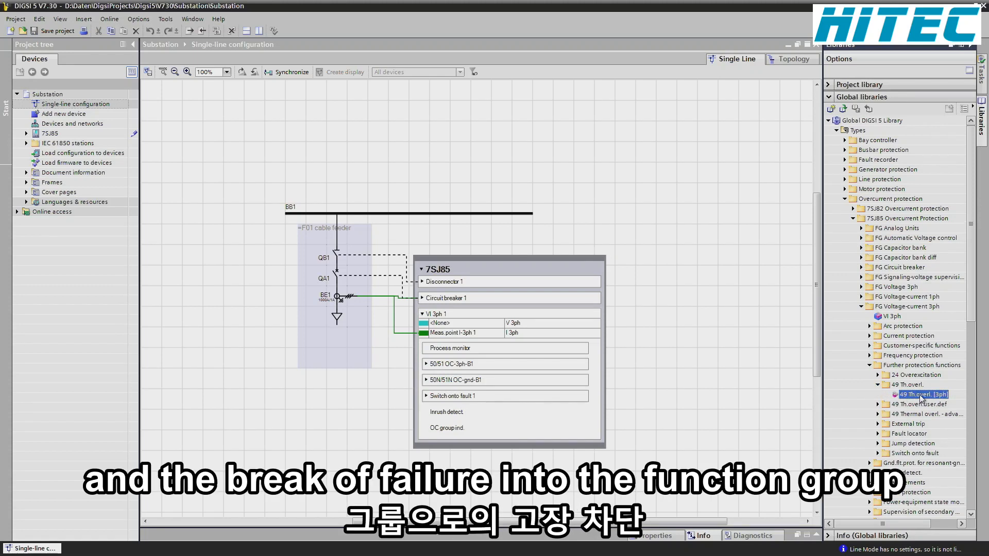
left_click_drag(921, 398, 459, 312)
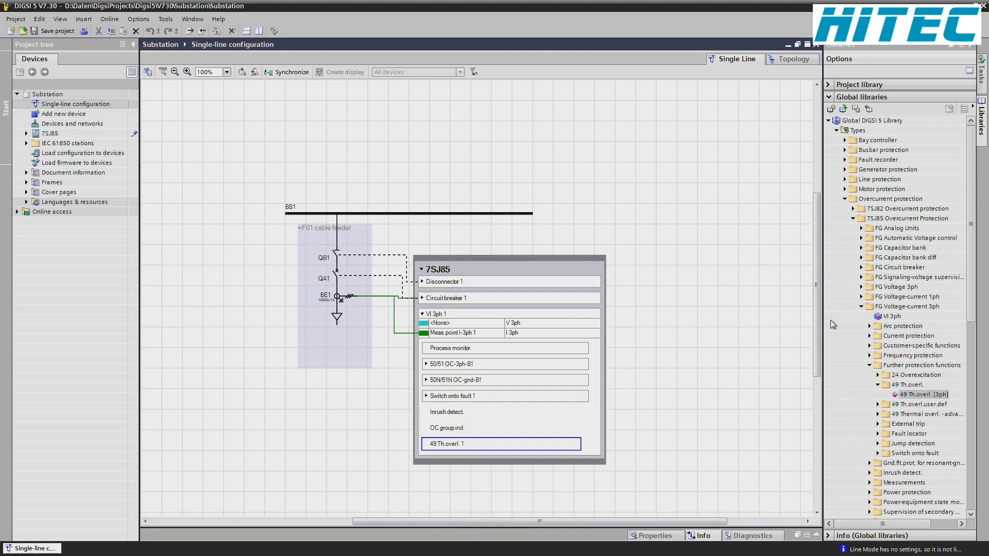
Step: Add the 46 Unbalan. load function from the library's current protection functions to VI 3ph 1 and collapse the group
left_click(869, 336)
left_click(878, 376)
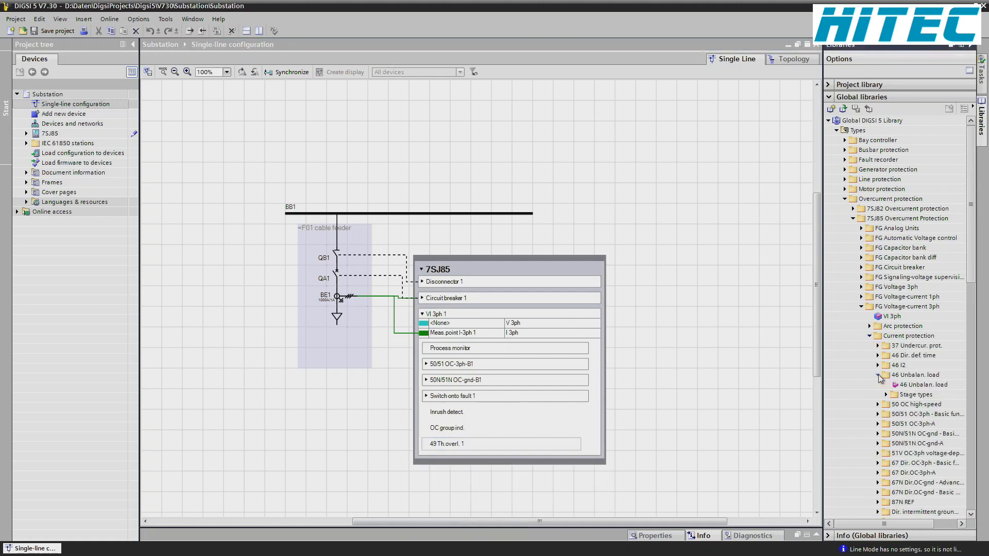
left_click_drag(904, 384, 459, 313)
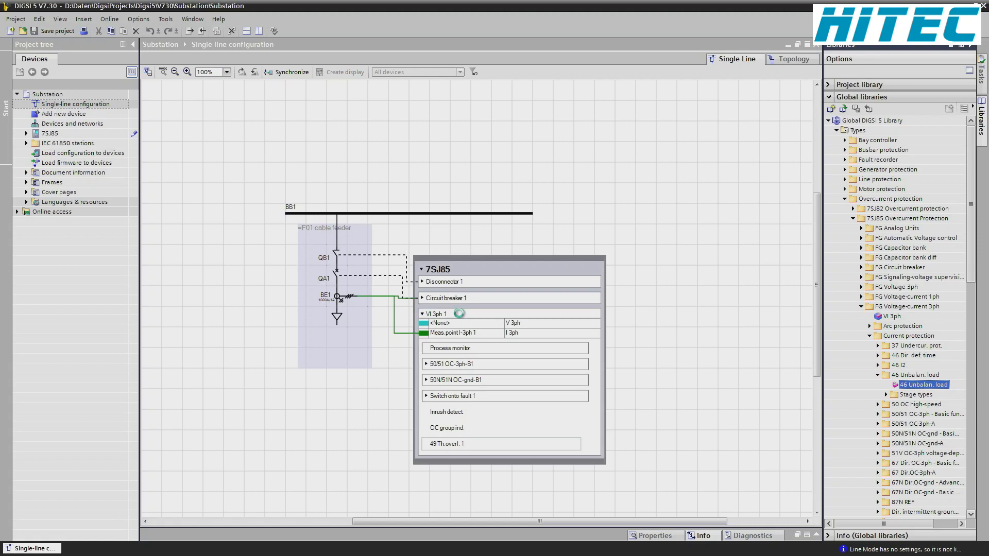
left_click(424, 315)
Step: Add the 50BF CB fail. function from the FG Circuit breaker library to the device's Circuit breaker 1 function group
left_click(422, 298)
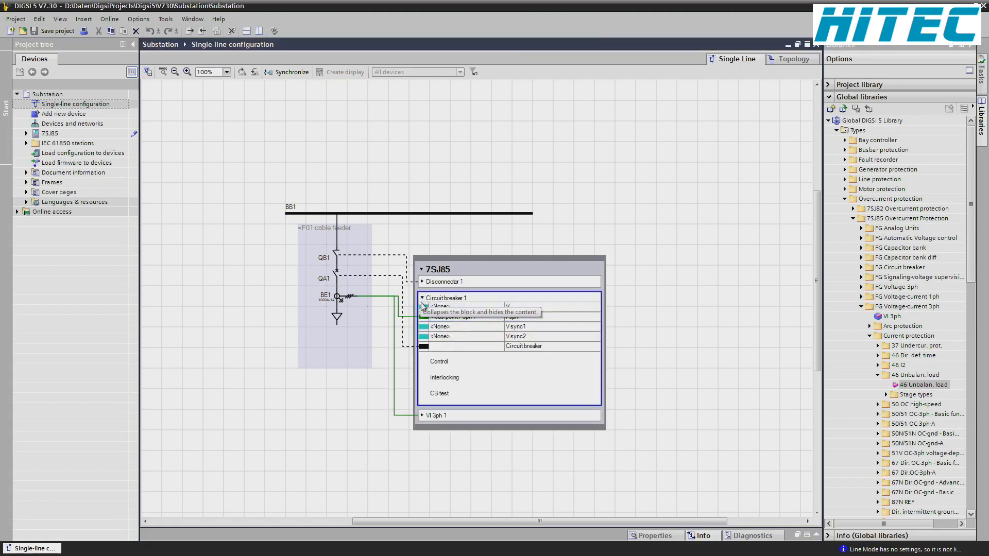
left_click(862, 307)
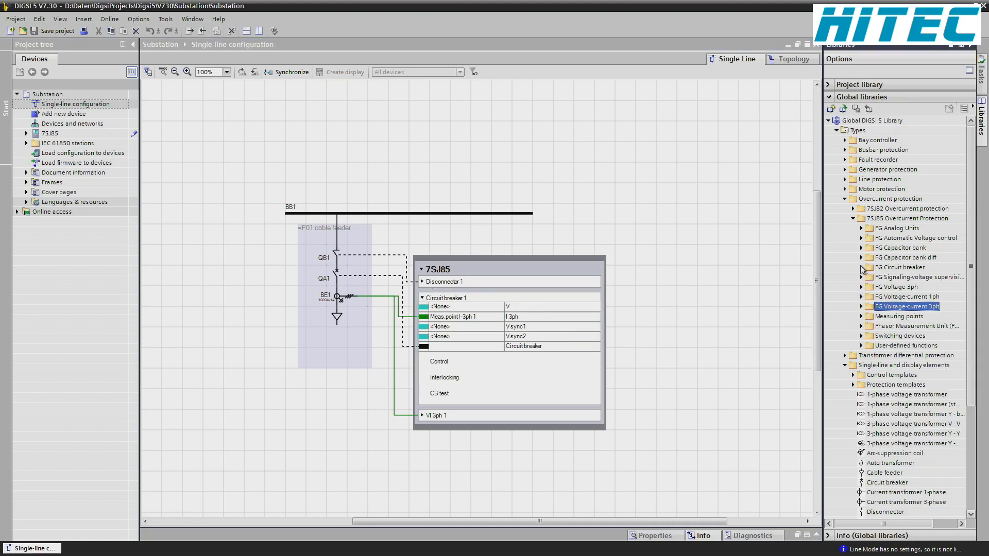
left_click(861, 267)
left_click(870, 337)
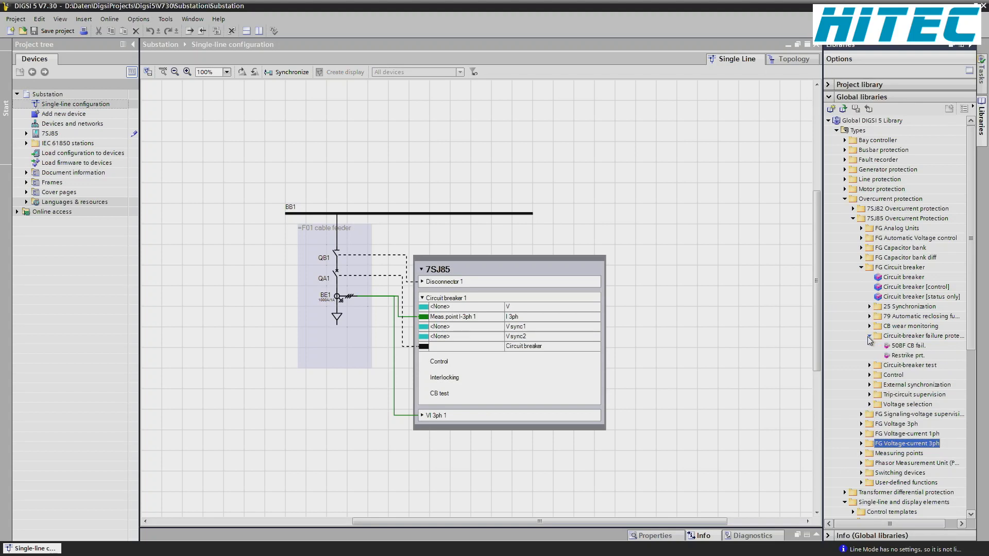
left_click(905, 346)
left_click_drag(907, 346, 466, 304)
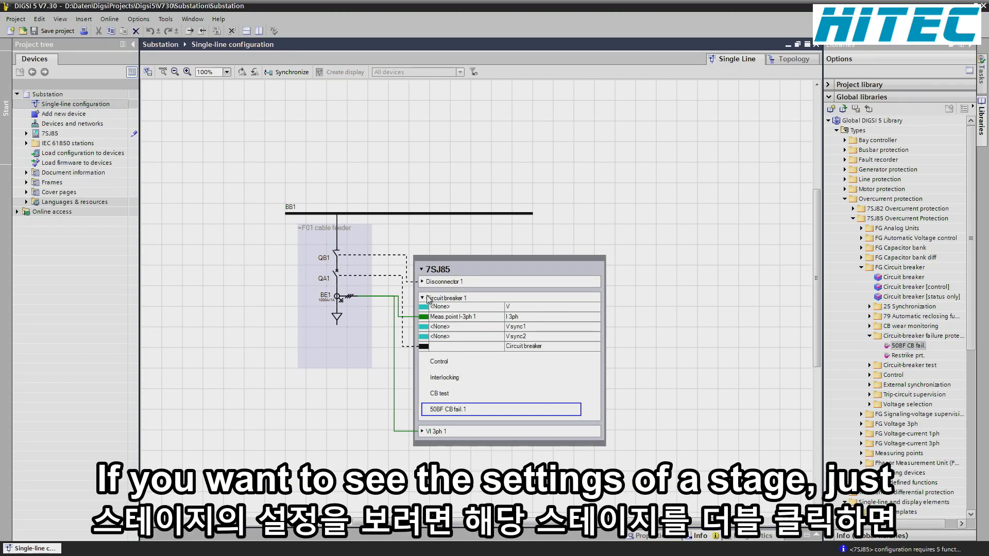
Step: Open the settings of the Definite-T 1 stage in the 50/51 OC-3ph-B1 function of VI 3ph 1
left_click(421, 432)
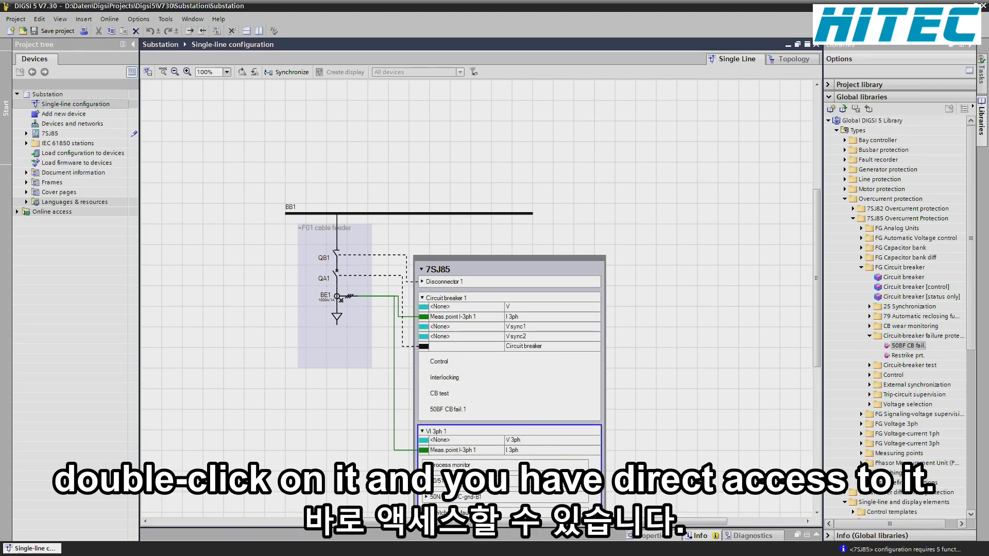
left_click(426, 481)
double_click(447, 498)
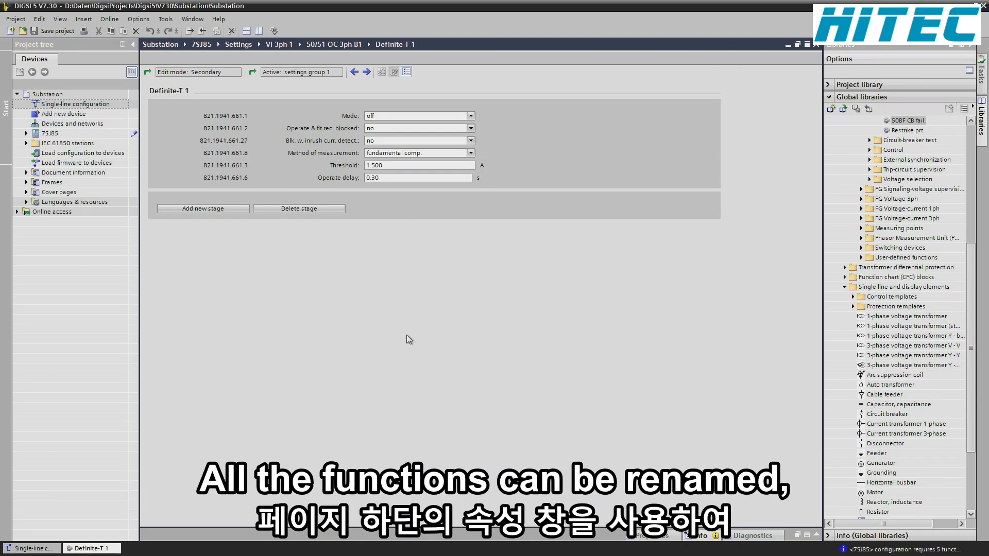
Step: Rename the Definite-T 1 stage as "stage 1 def time" in its properties
left_click(652, 539)
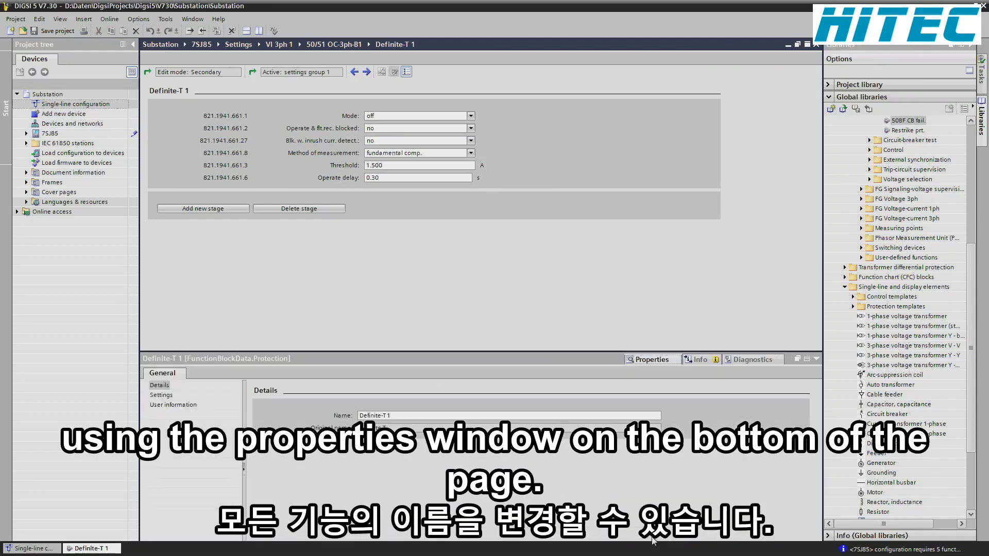
left_click_drag(406, 416, 307, 417)
type("stage")
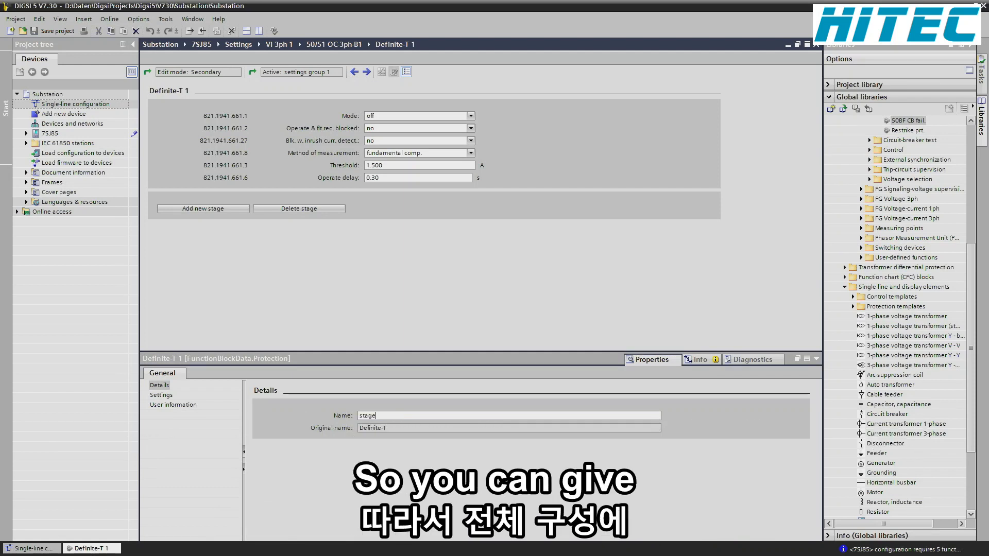
type(" 1 def")
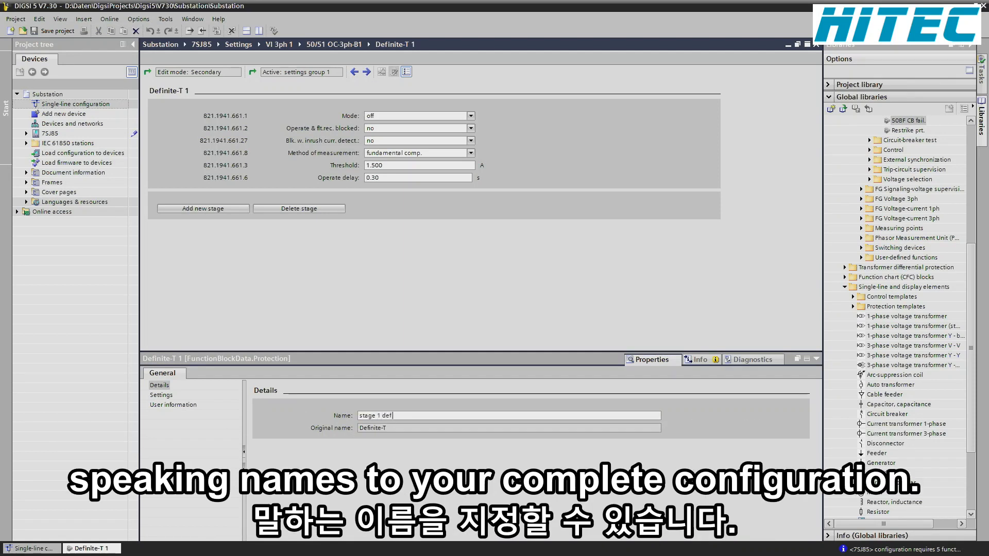
type("time")
key("Return")
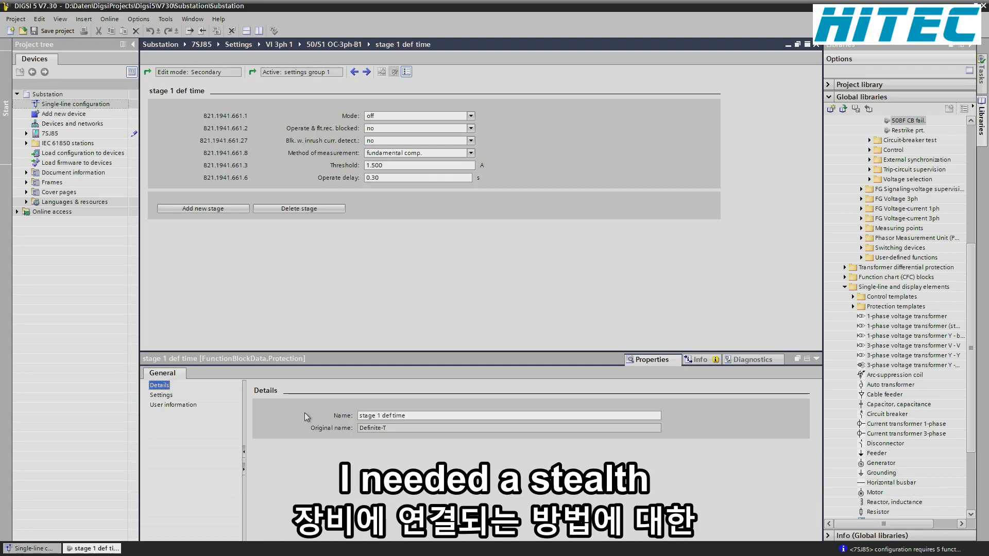